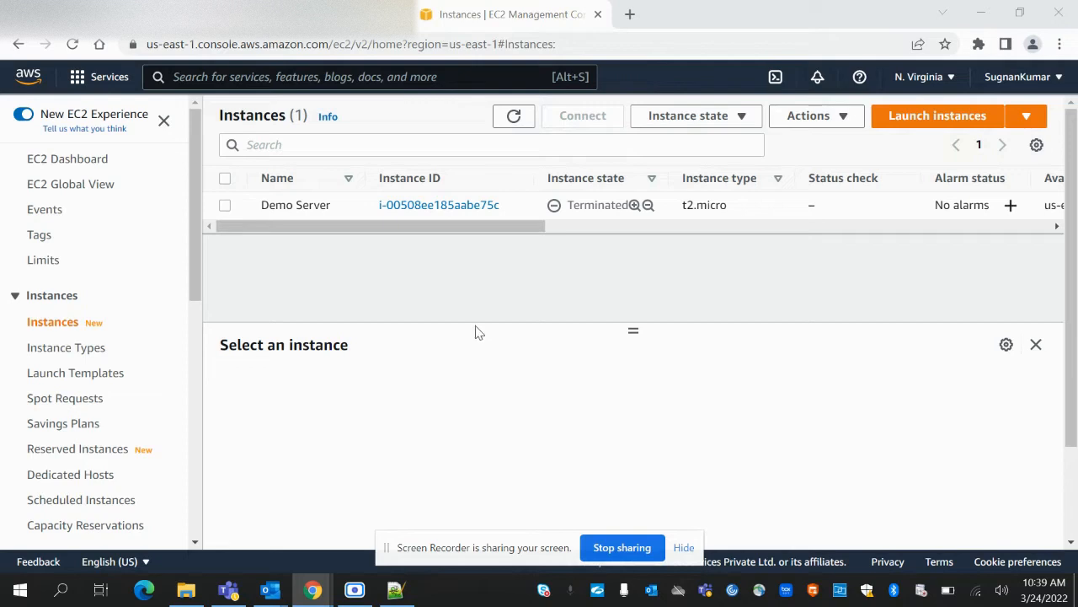
# Step: Open the EC2 service's dashboard and go to the full list of instances from its resources
pyautogui.click(102, 84)
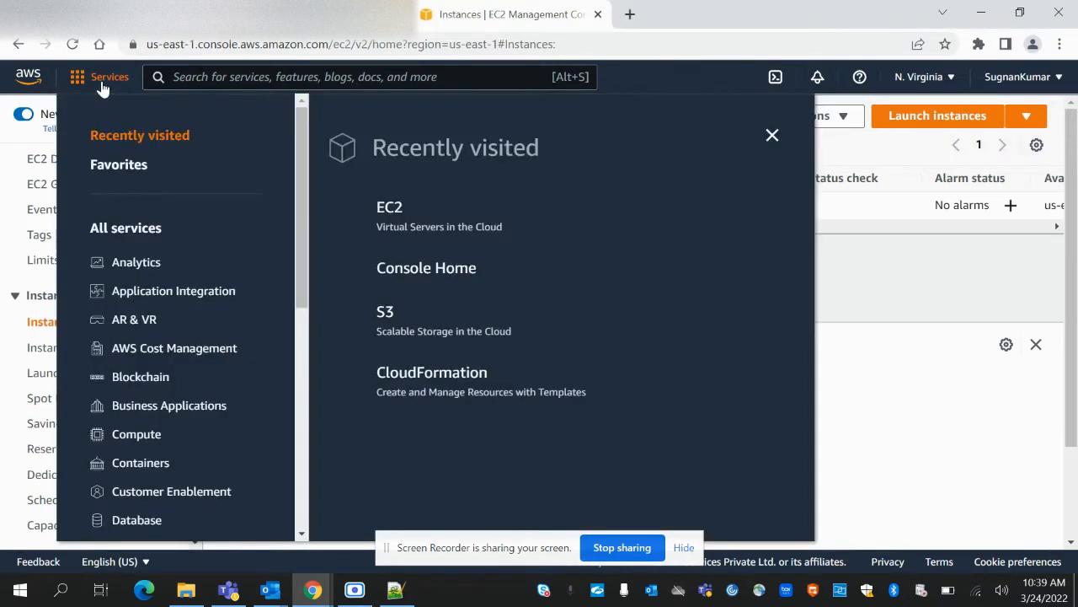
pyautogui.click(389, 210)
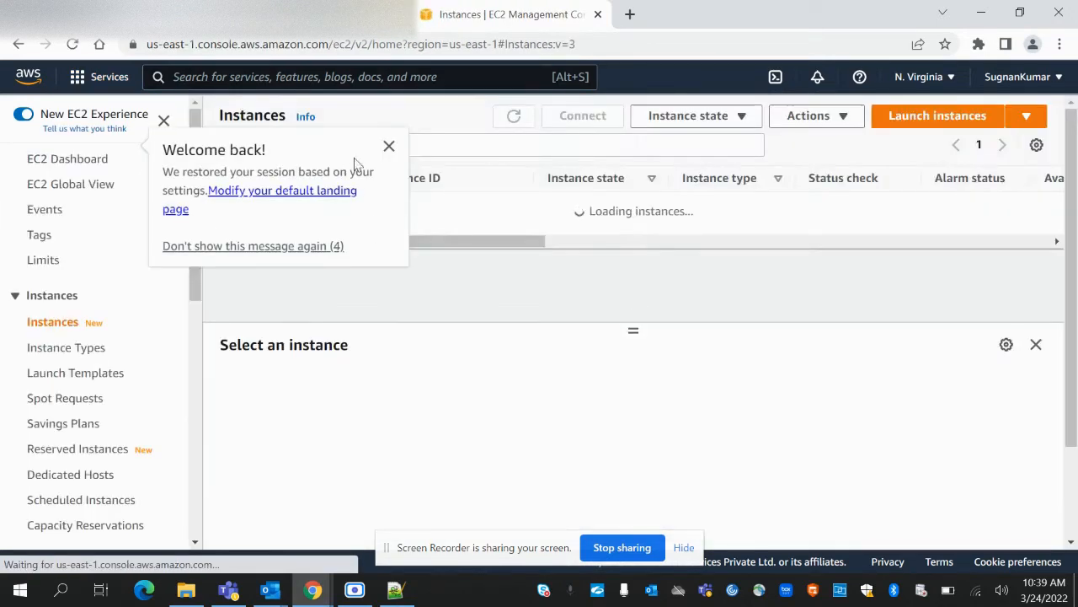
pyautogui.click(389, 147)
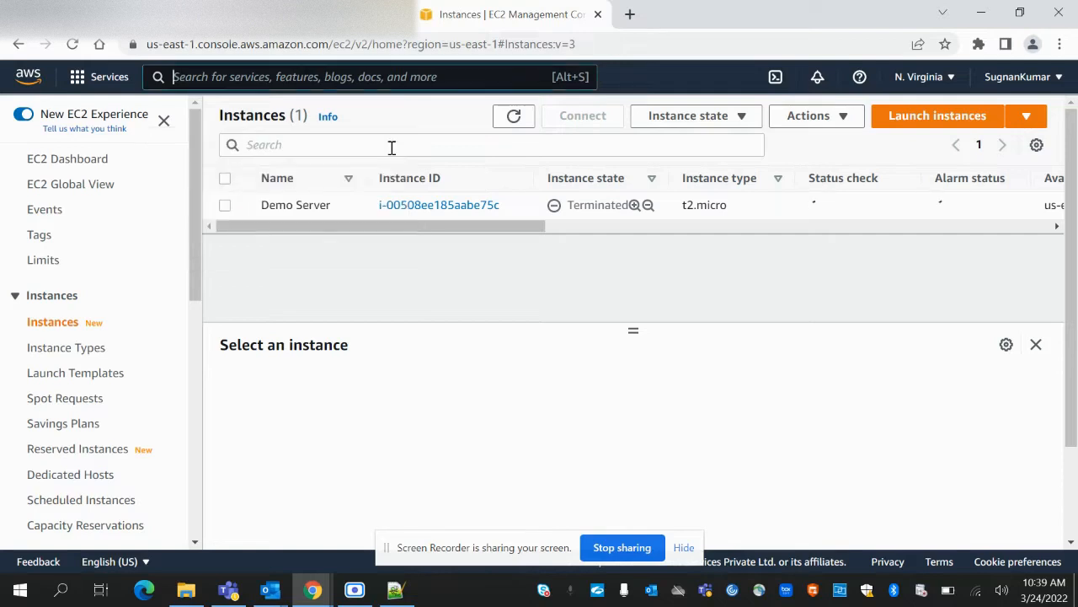
pyautogui.click(76, 165)
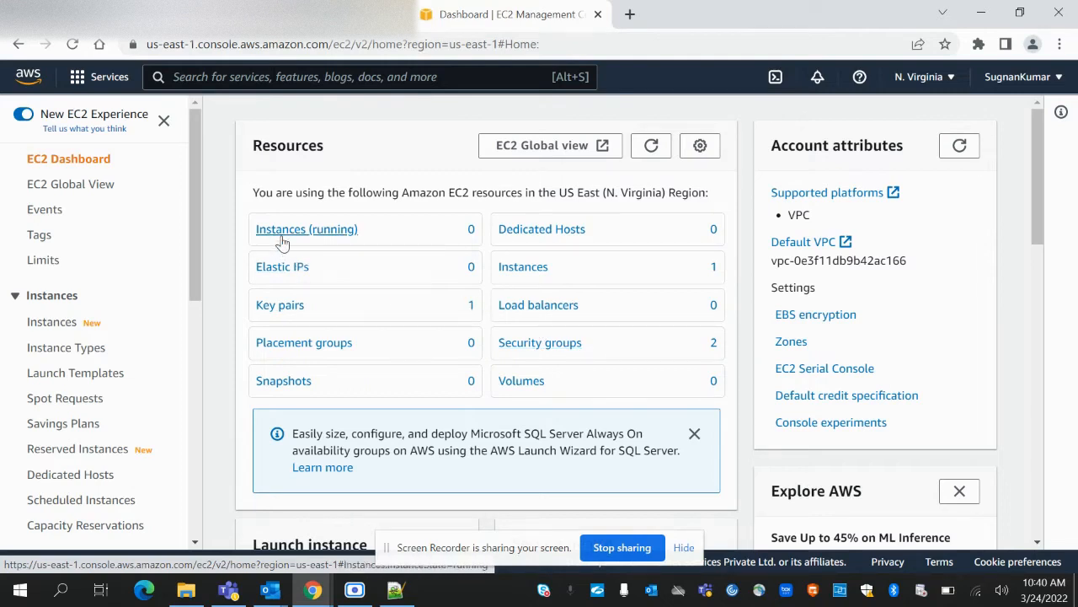
pyautogui.click(516, 268)
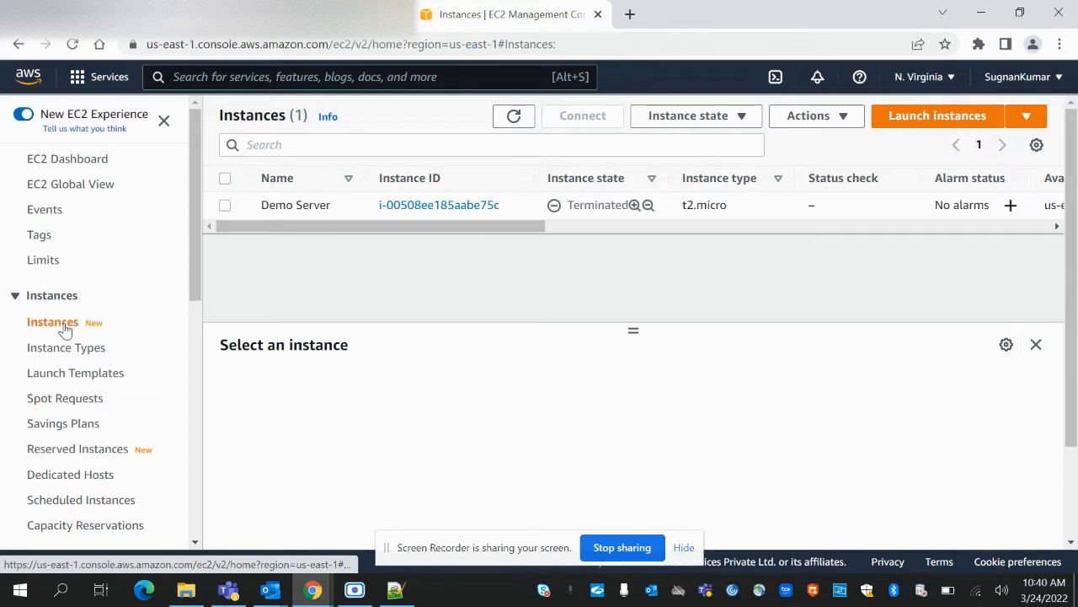
# Step: Start launching a new instance and select the 64-bit (x86) Amazon Linux 2 AMI (HVM) - Kernel 5.10, SSD Volume Type image
pyautogui.click(912, 121)
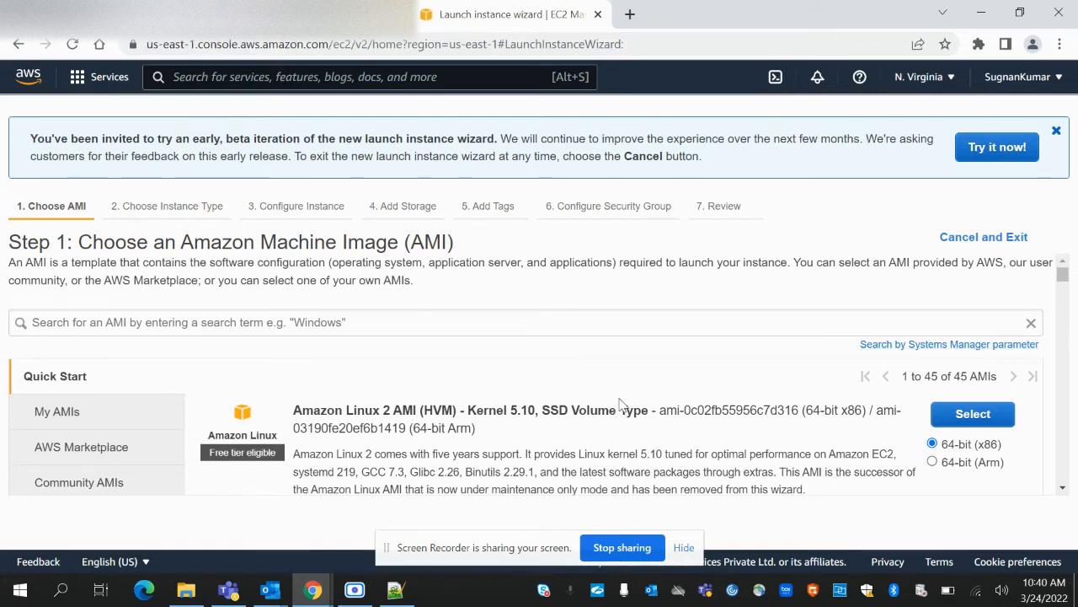
pyautogui.scroll(-2, 619, 404)
pyautogui.scroll(-1, 619, 404)
pyautogui.scroll(3, 620, 404)
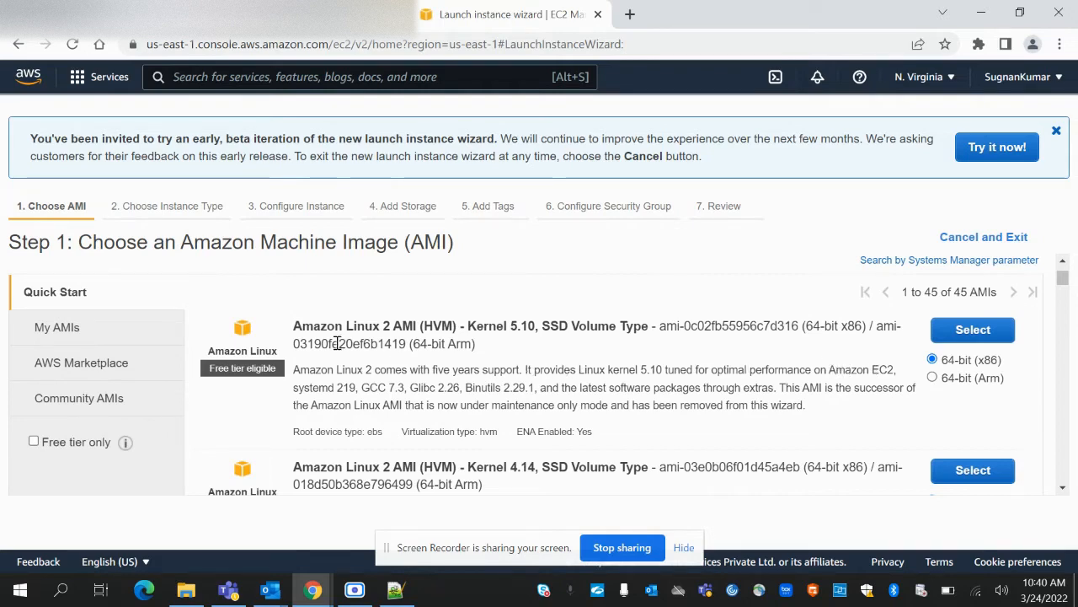
pyautogui.click(971, 332)
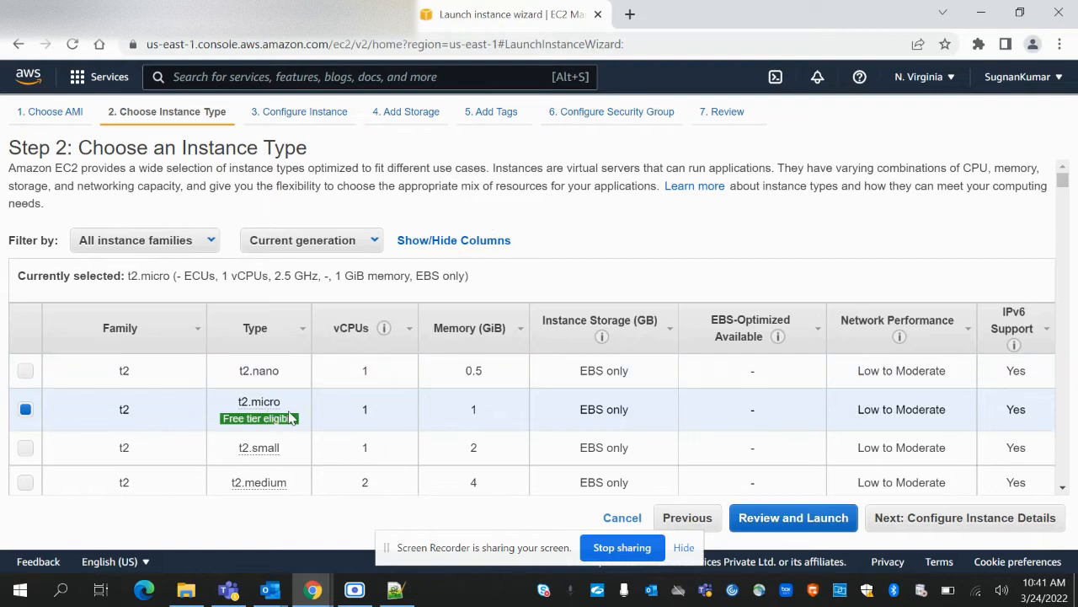
# Step: Keep the free-tier t2.micro instance type and continue to the instance details
pyautogui.moveTo(299, 418)
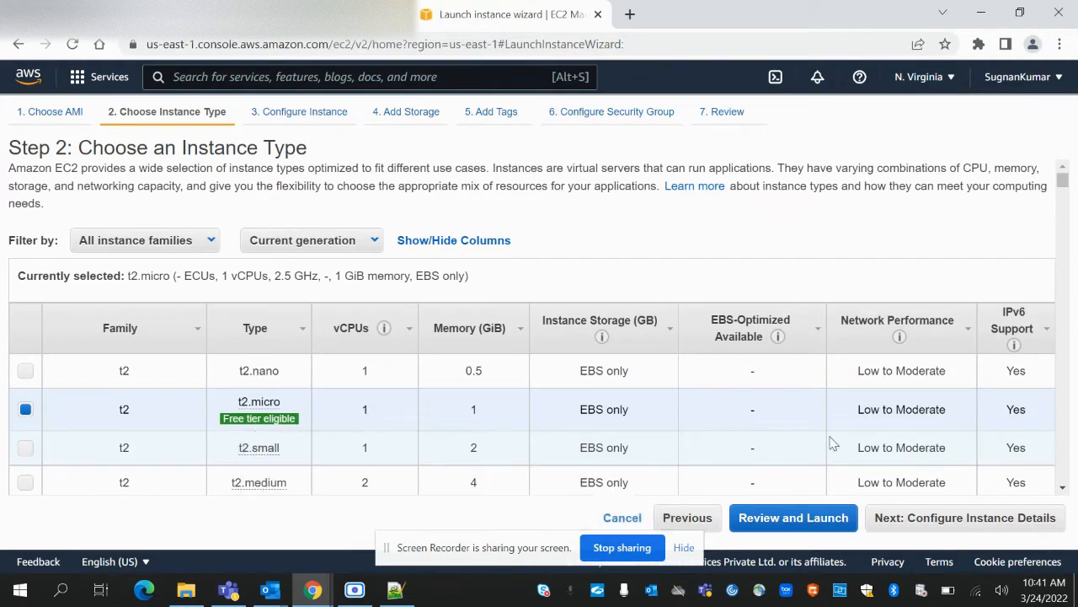
pyautogui.scroll(-1, 921, 431)
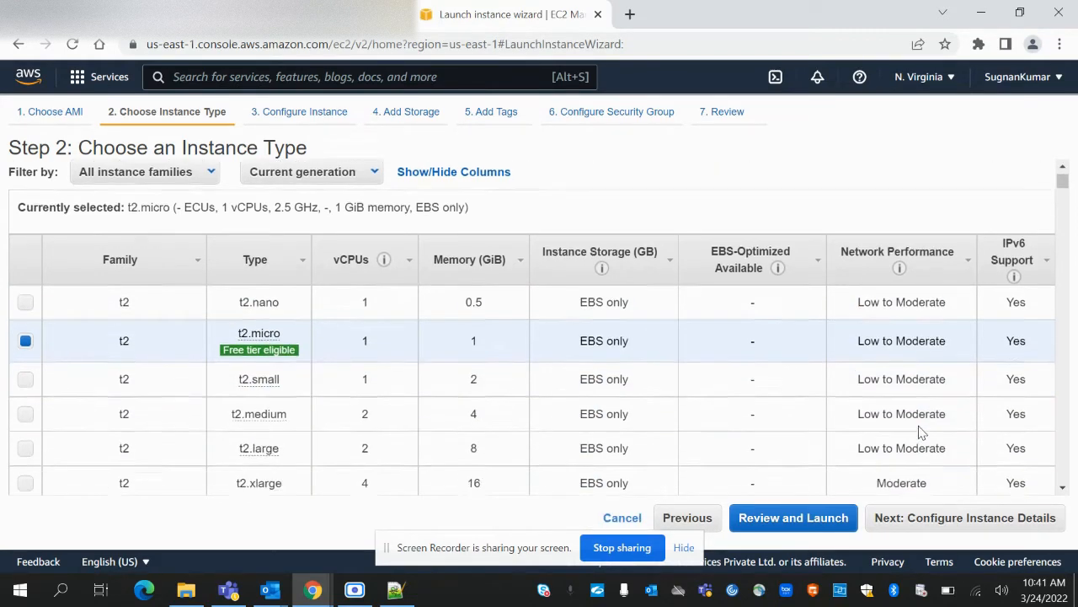
pyautogui.click(976, 523)
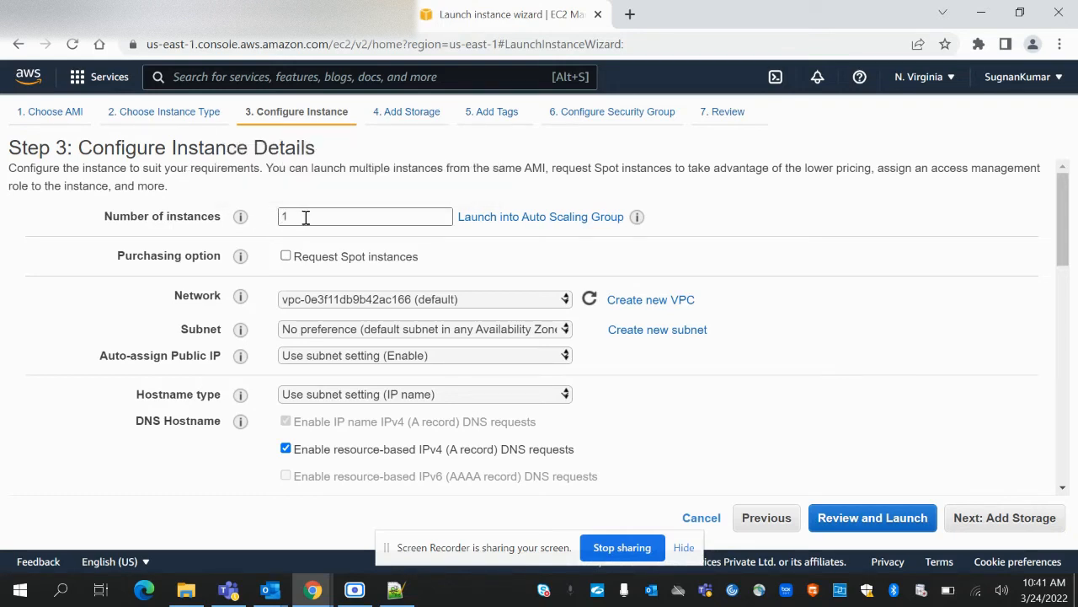
# Step: Examine the available network and subnet choices for the instance, keeping the default VPC and no subnet preference
pyautogui.click(338, 302)
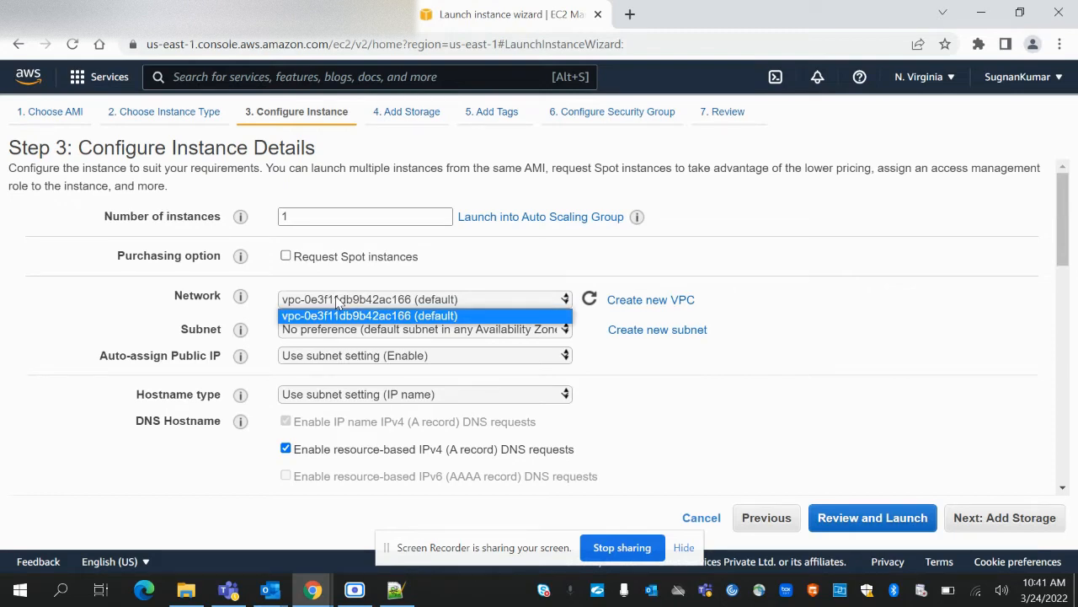
pyautogui.click(712, 365)
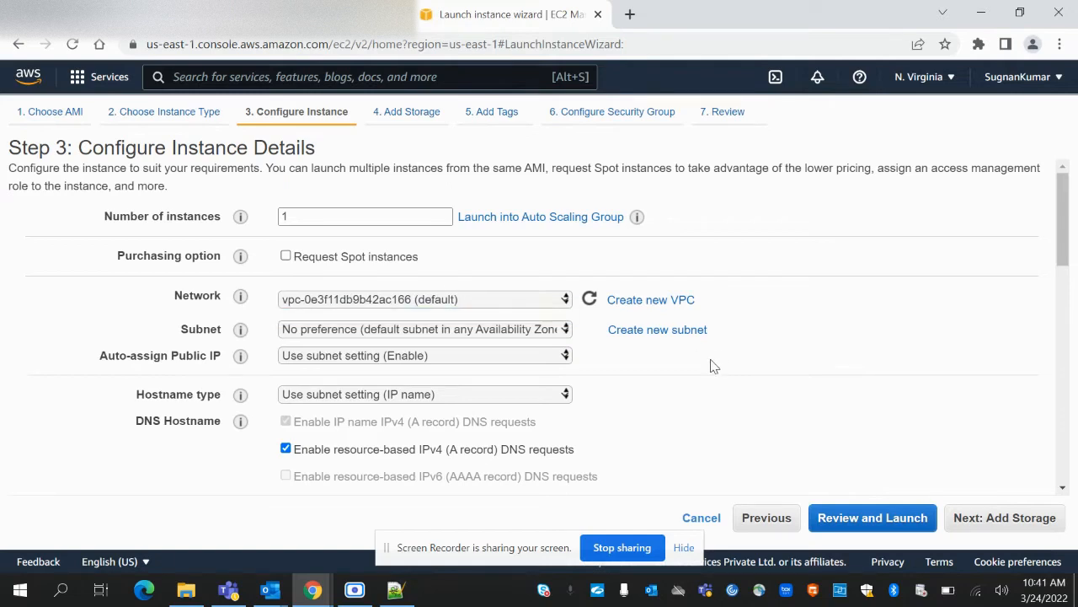
pyautogui.click(405, 331)
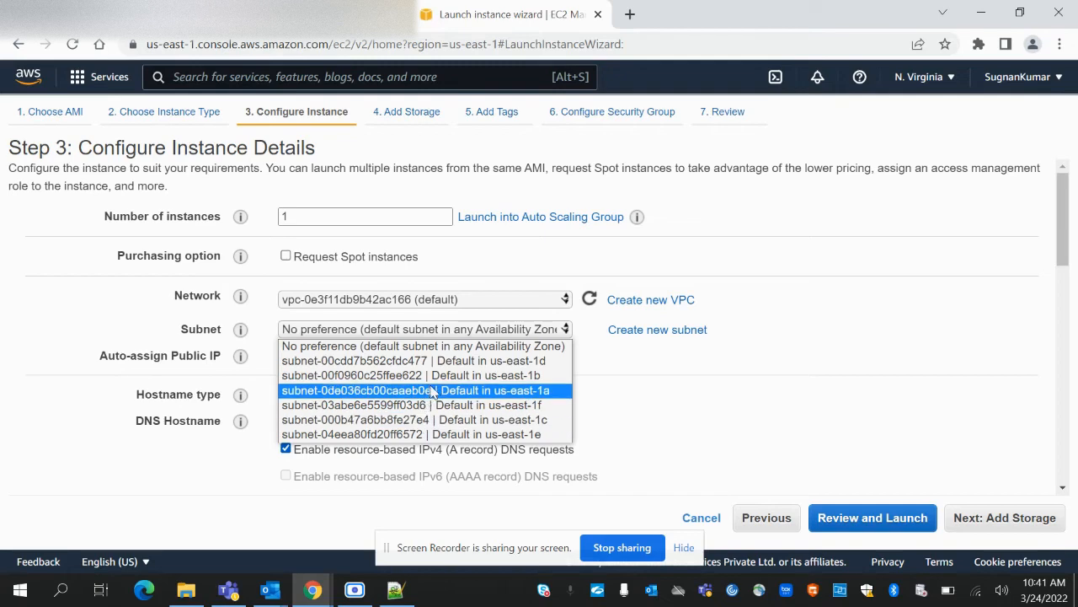
pyautogui.click(516, 263)
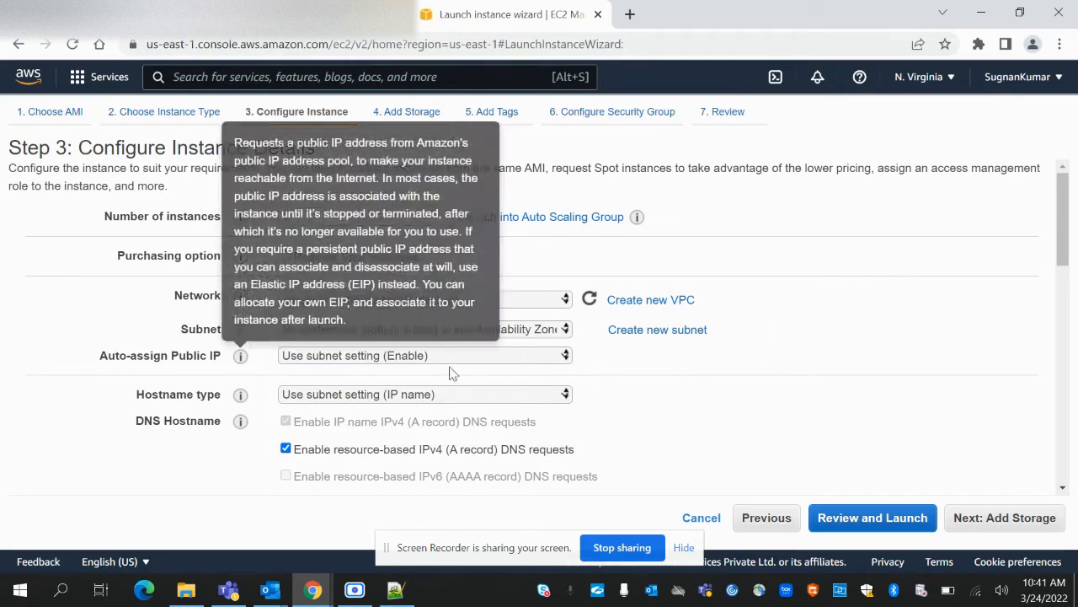
# Step: Review the remaining instance details, from hostname and IAM role to shutdown behavior, tenancy, metadata and user data
pyautogui.scroll(-1, 687, 371)
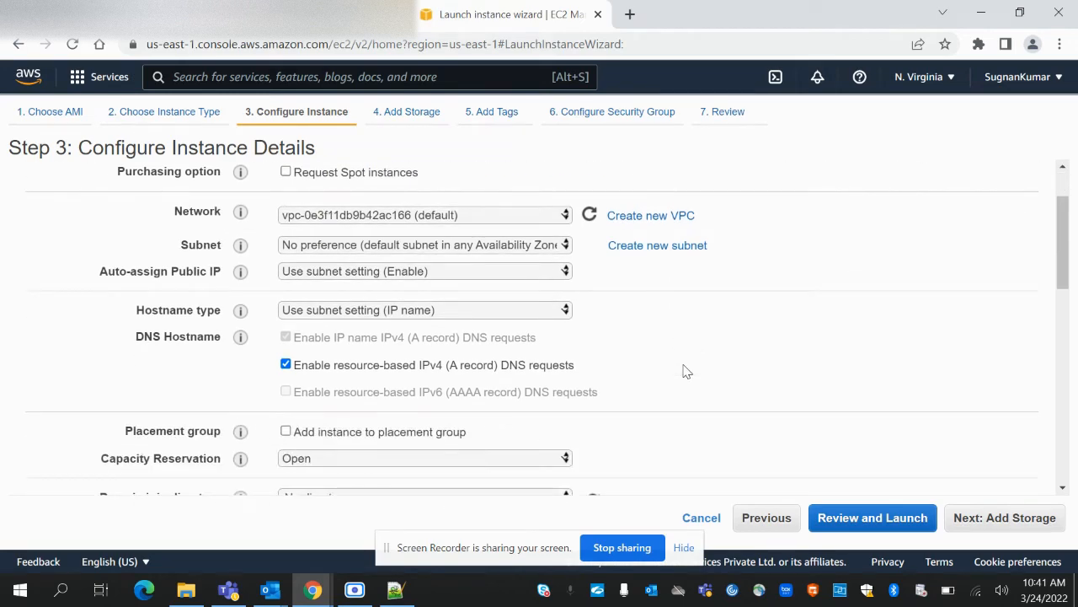
pyautogui.scroll(-1, 686, 371)
pyautogui.scroll(-2, 687, 371)
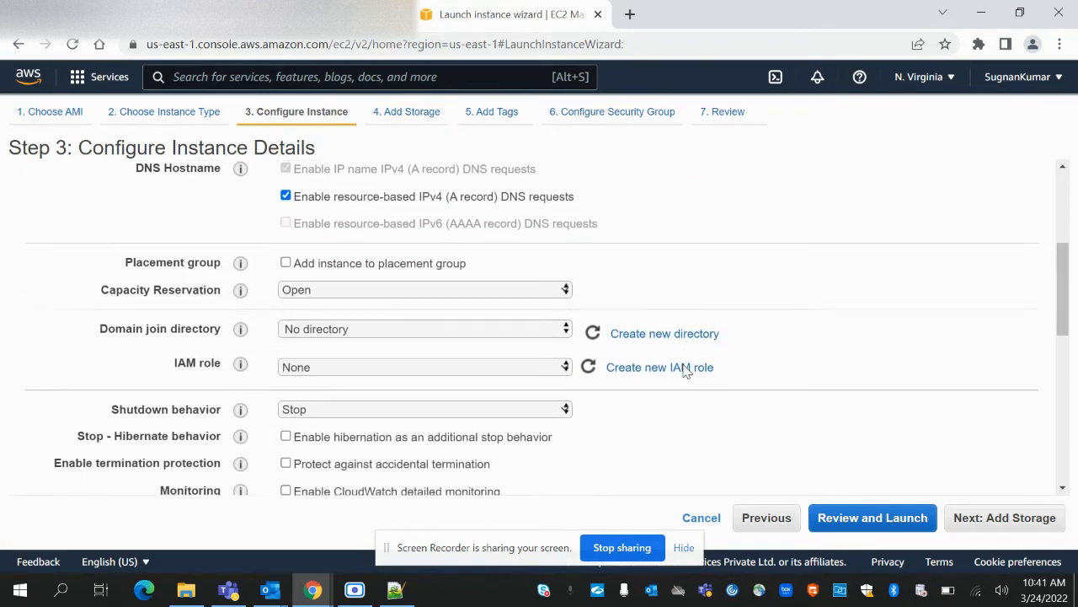
pyautogui.scroll(-1, 687, 371)
pyautogui.scroll(-3, 686, 371)
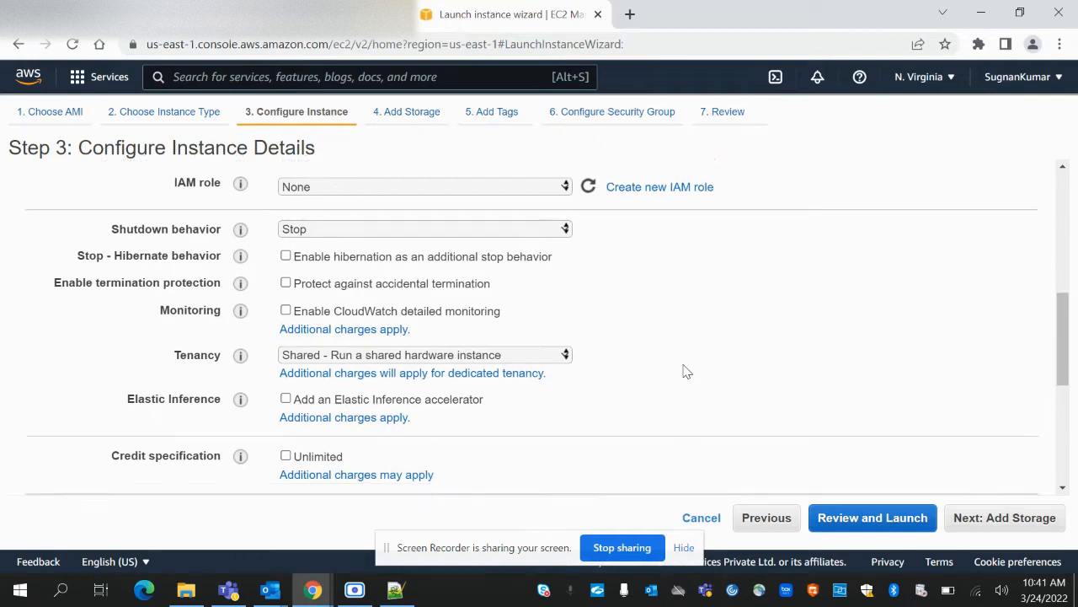
pyautogui.scroll(-1, 686, 371)
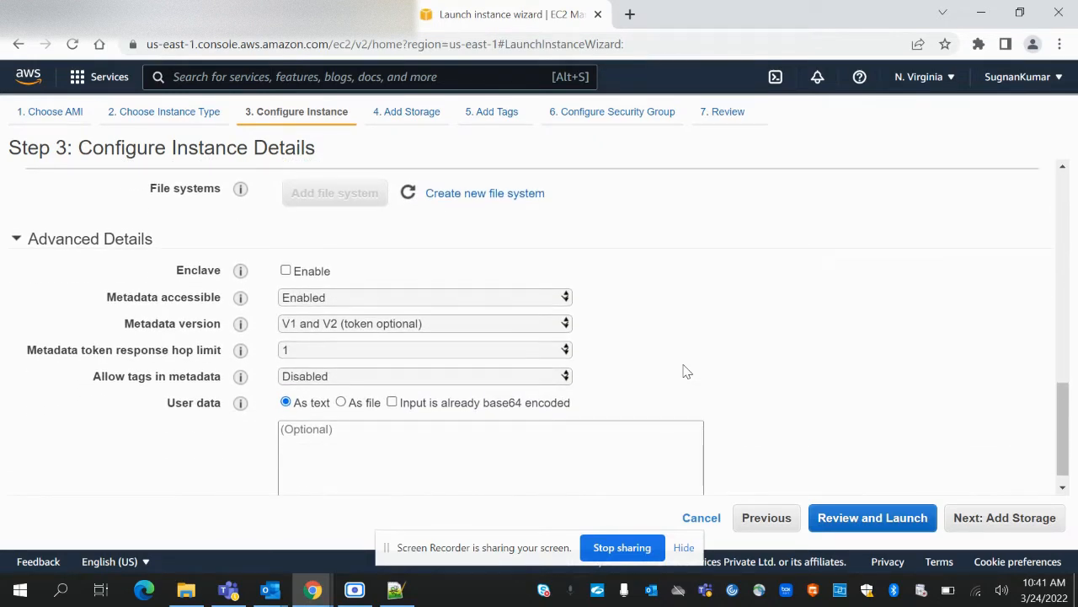
pyautogui.scroll(6, 686, 371)
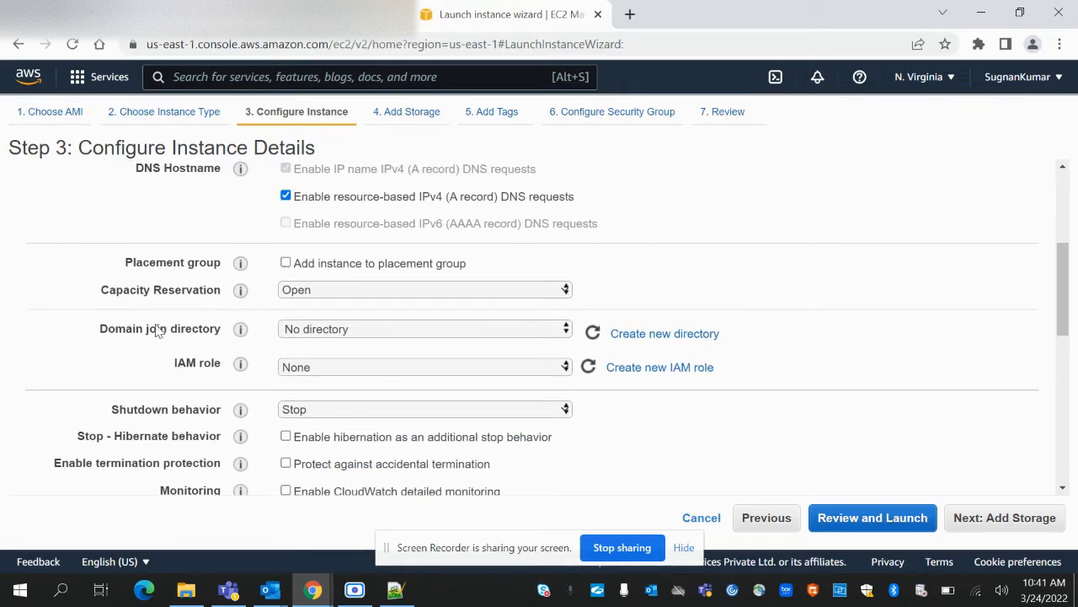
pyautogui.scroll(3, 830, 311)
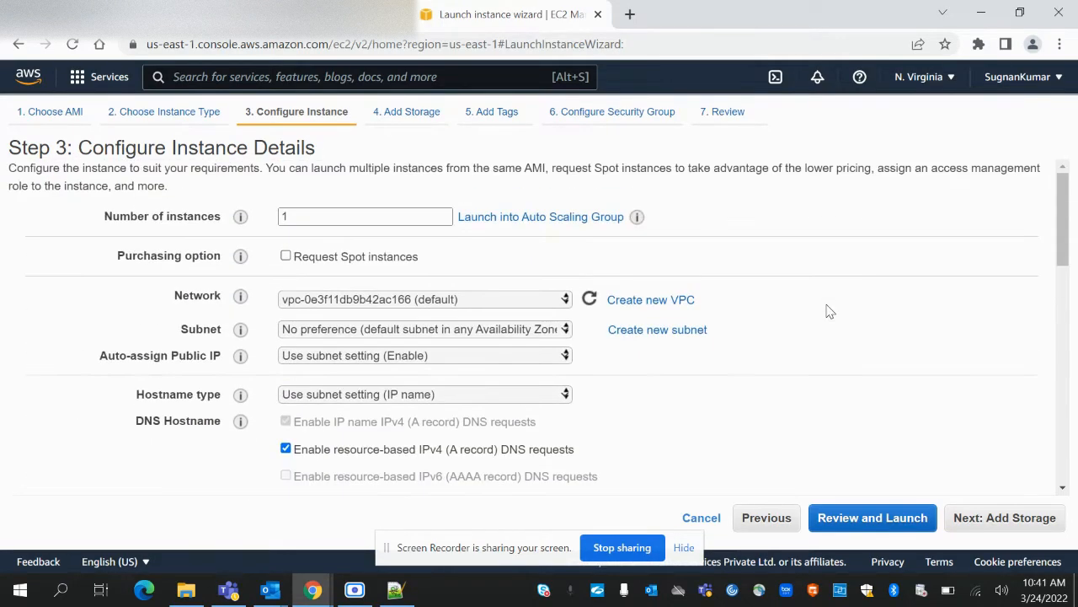
pyautogui.scroll(-7, 825, 317)
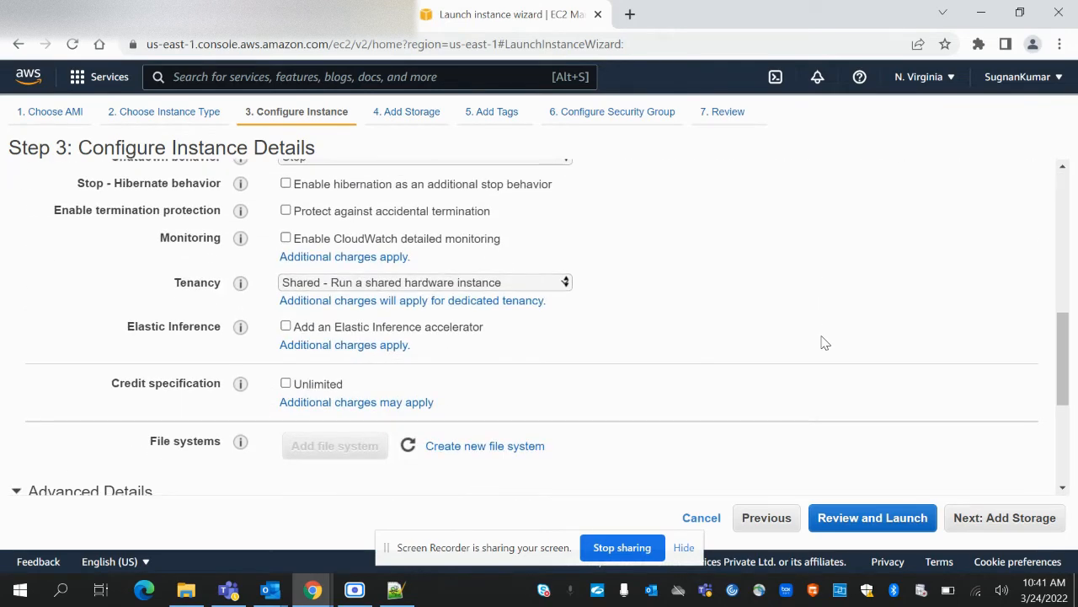
pyautogui.scroll(-3, 556, 413)
pyautogui.scroll(-1, 927, 389)
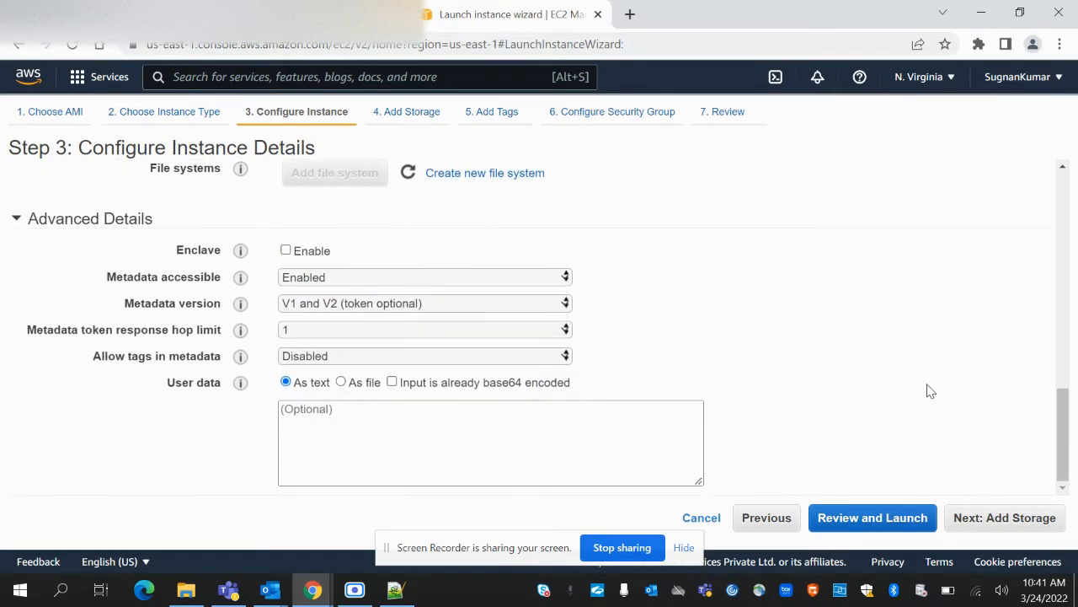
# Step: Continue to the storage settings and check the root volume's encryption options, leaving it unencrypted
pyautogui.click(977, 517)
pyautogui.moveTo(166, 266)
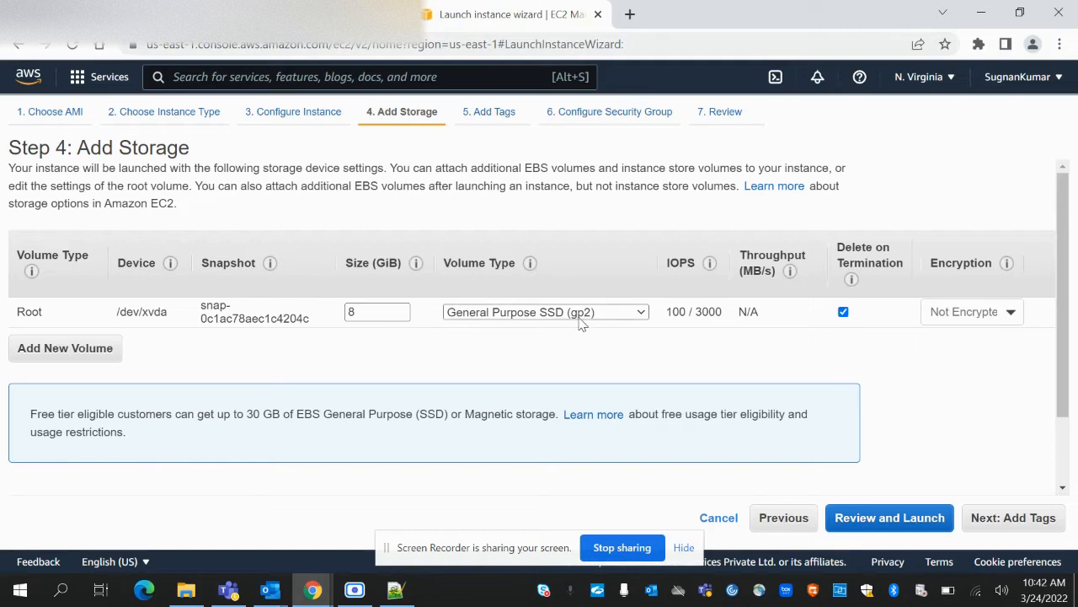
pyautogui.click(988, 314)
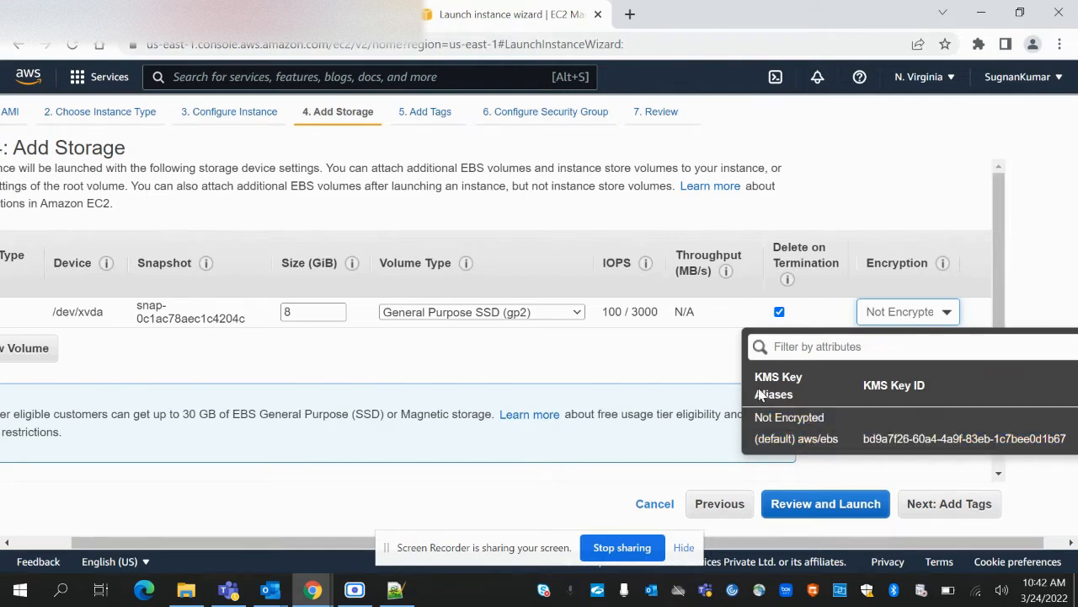
pyautogui.click(636, 368)
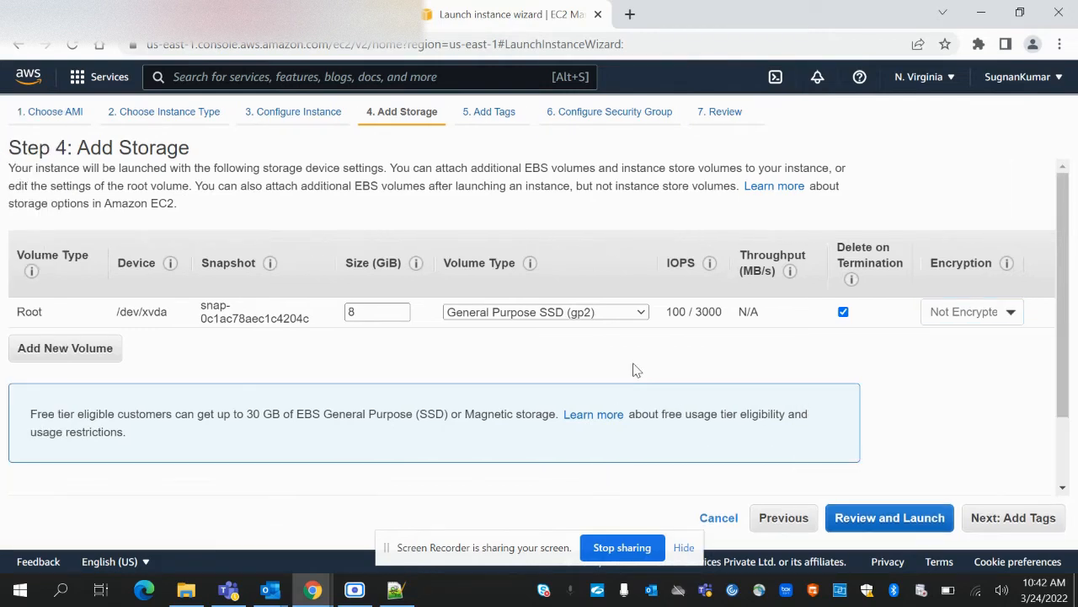
# Step: Add a second EBS volume and set the root volume's type to General Purpose SSD (gp3)
pyautogui.click(79, 357)
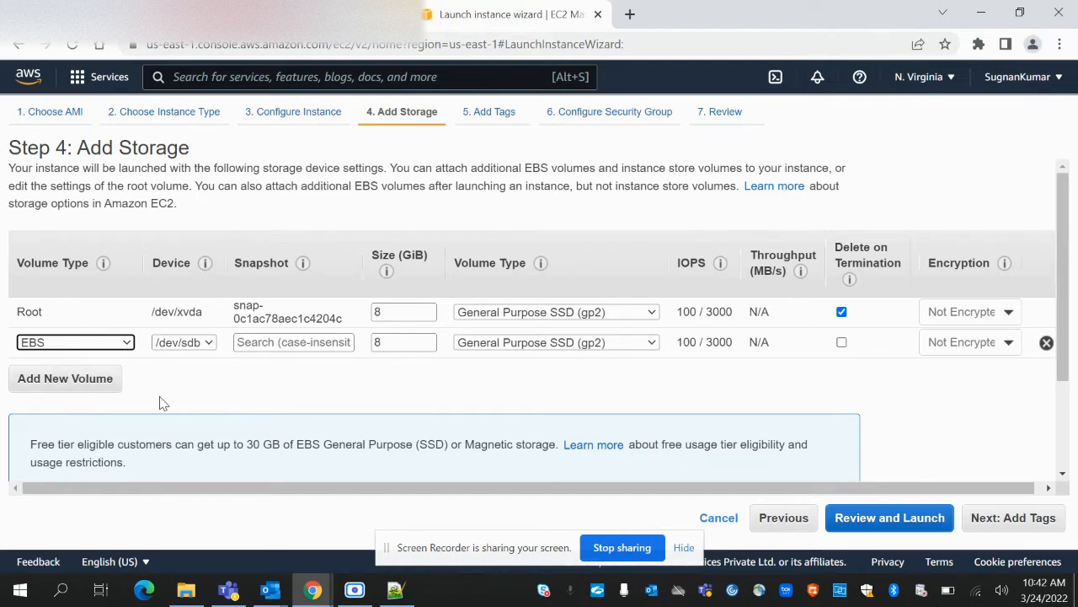
pyautogui.click(493, 314)
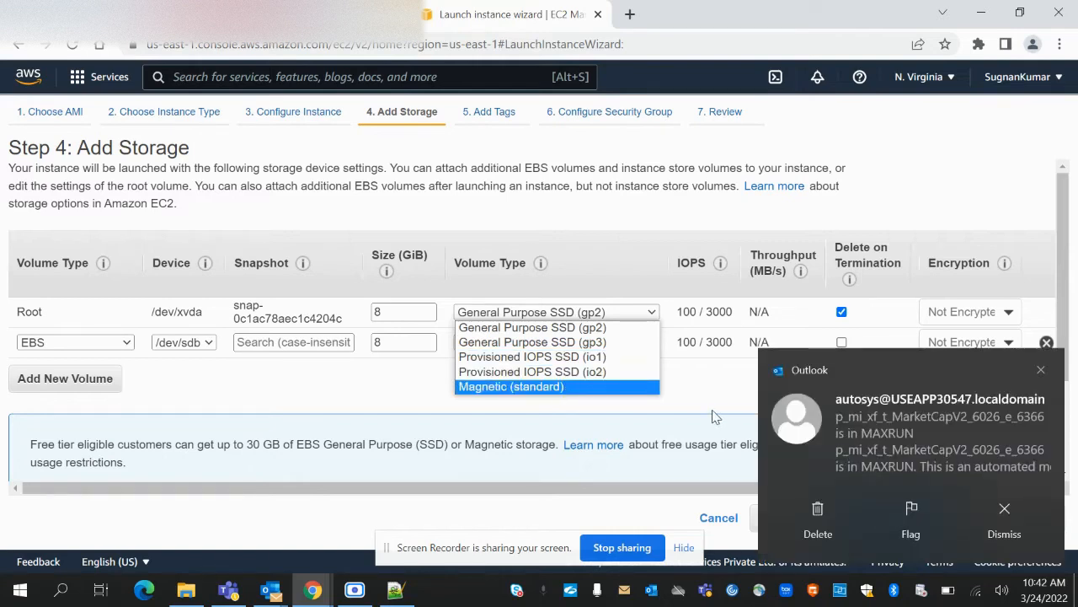
pyautogui.click(592, 348)
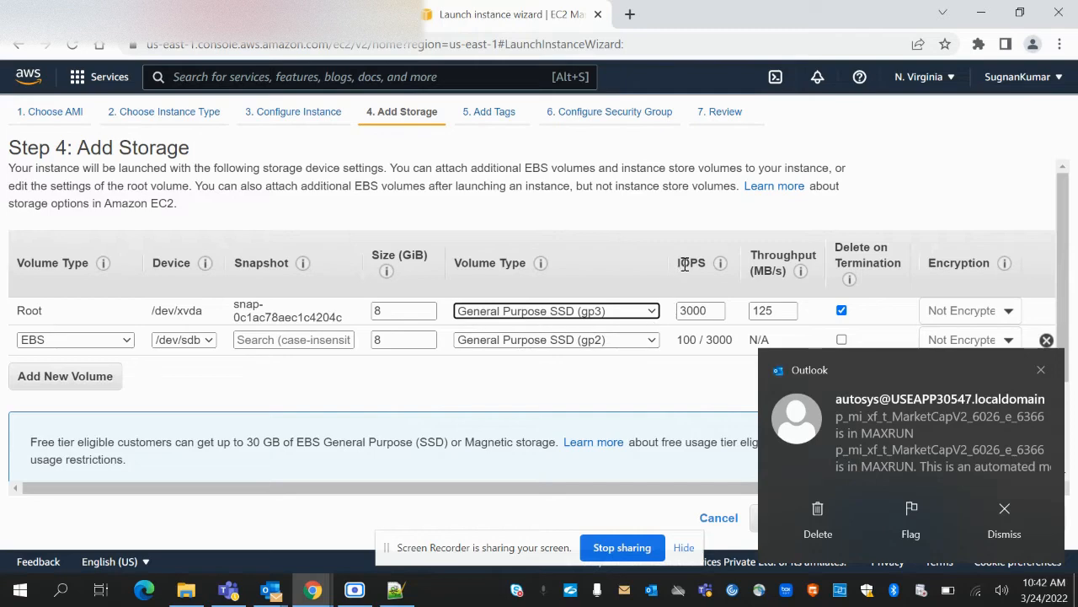
pyautogui.moveTo(802, 271)
pyautogui.click(1016, 505)
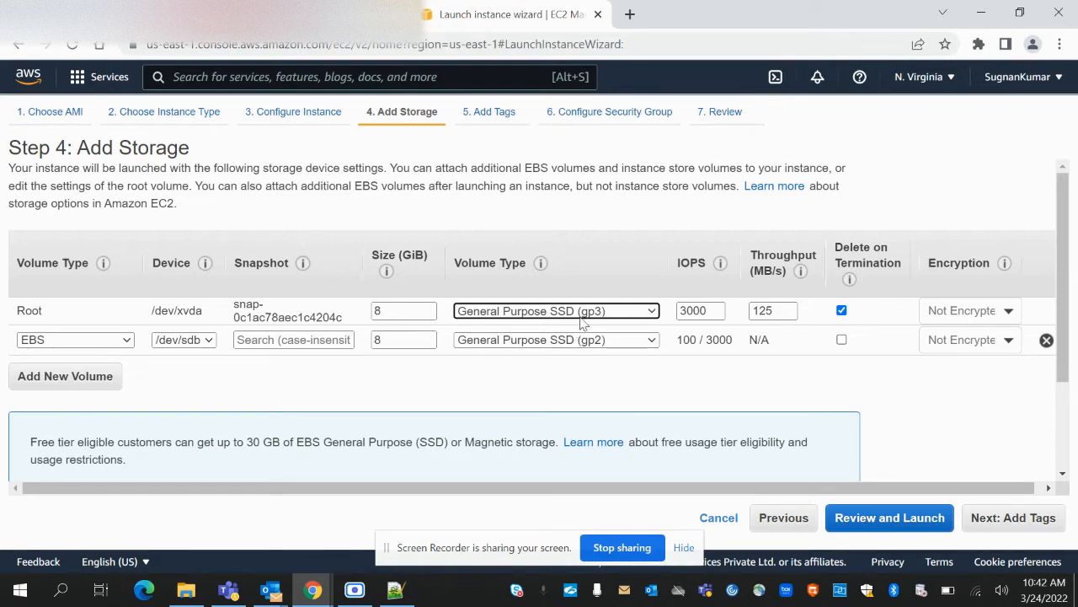
# Step: Remove the additional EBS volume and set the root volume's type back to General Purpose SSD (gp2)
pyautogui.click(1046, 339)
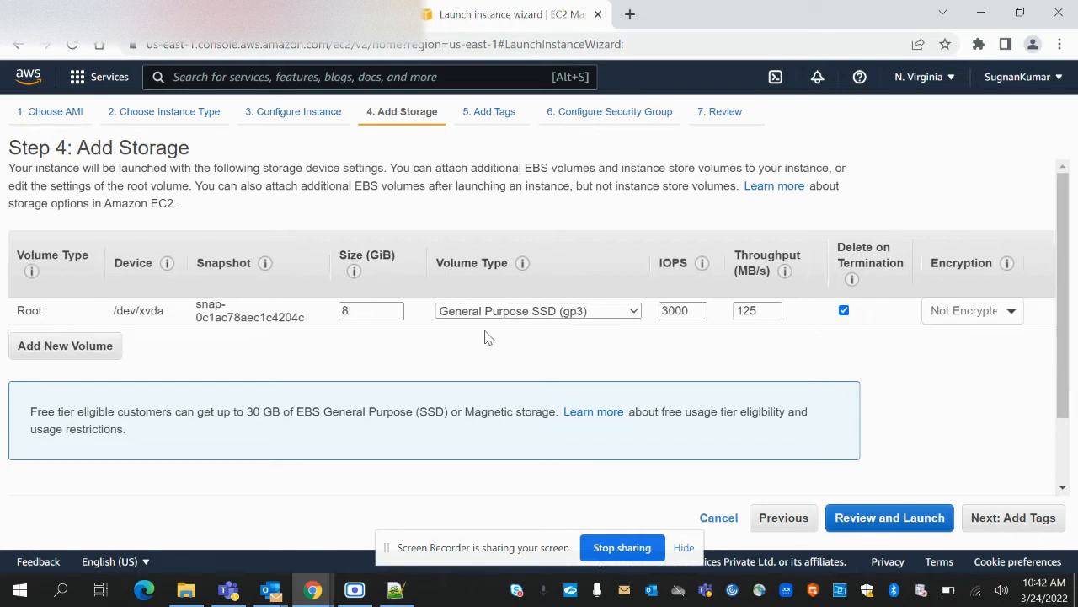
pyautogui.click(581, 314)
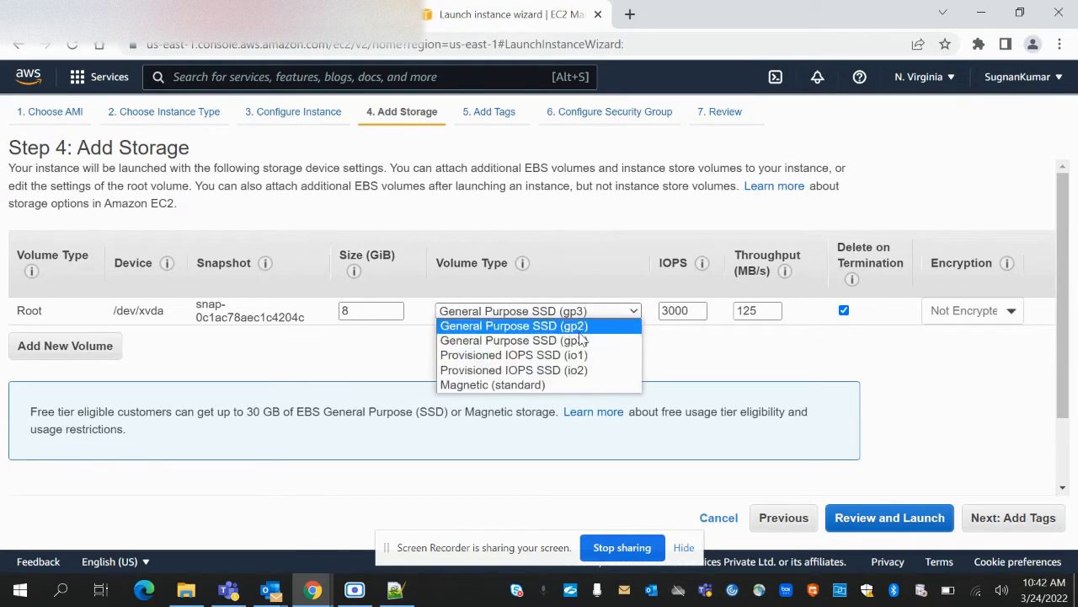
pyautogui.click(580, 338)
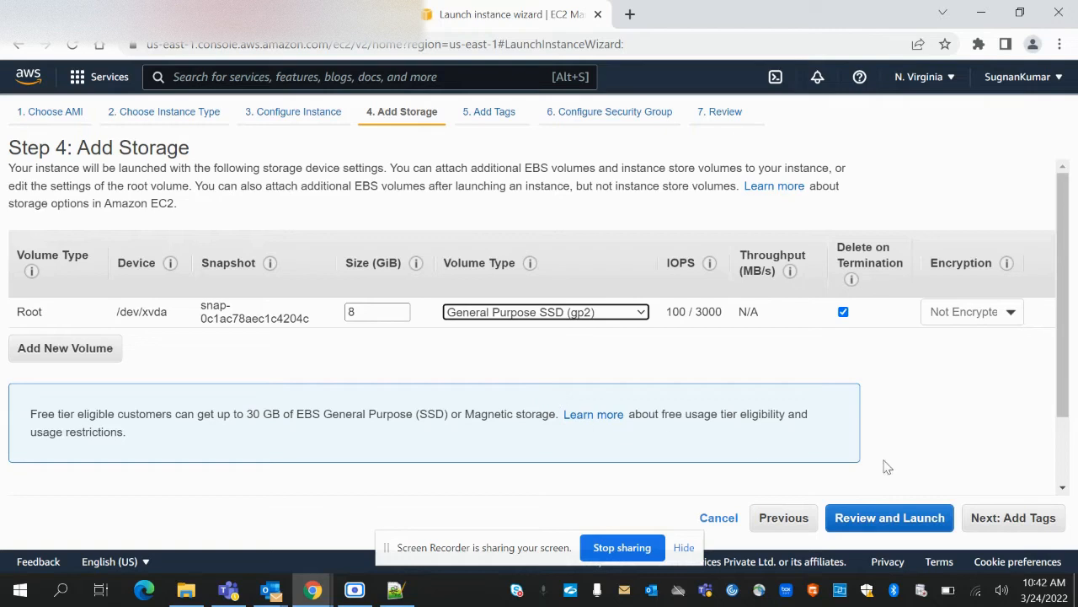
# Step: Continue to the tag settings and add a tag with key Name and value ServerDemo
pyautogui.click(995, 519)
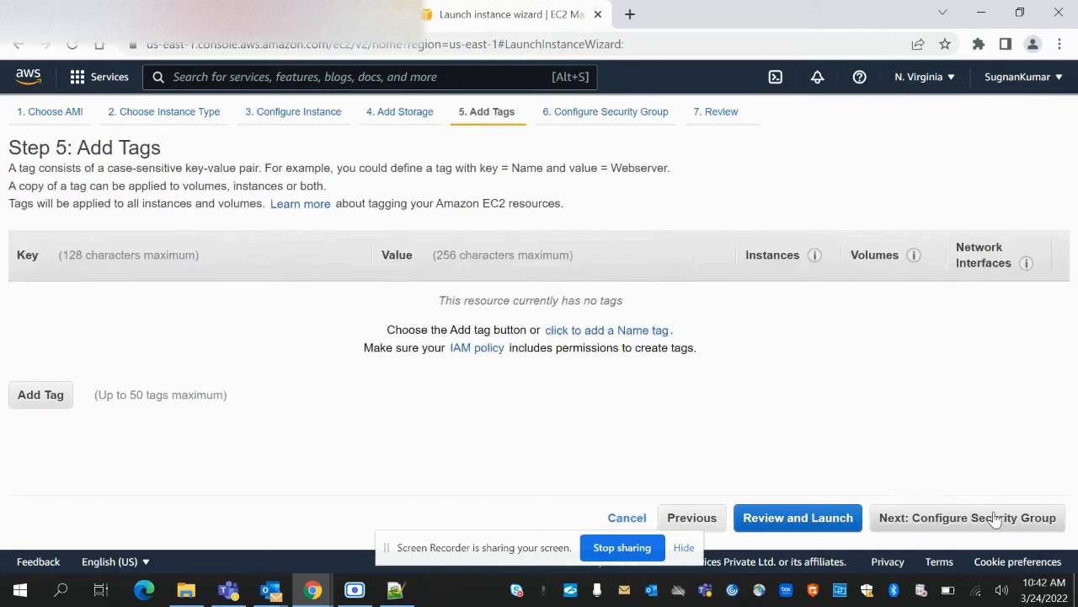
pyautogui.click(45, 393)
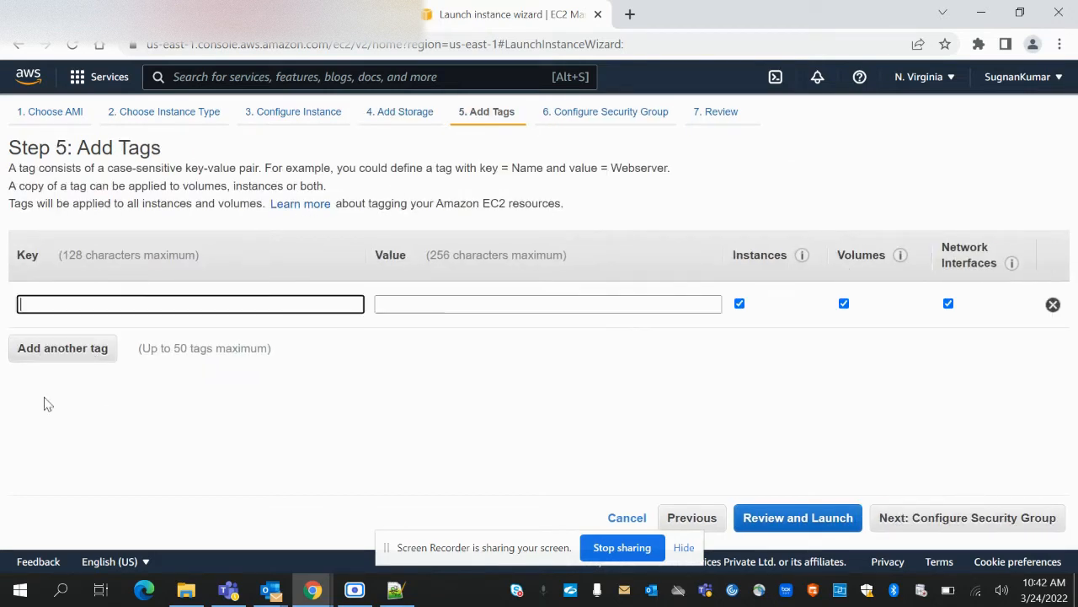
pyautogui.write('Name')
pyautogui.press('BackSpace')
pyautogui.press('BackSpace')
pyautogui.press('BackSpace')
pyautogui.write('am')
pyautogui.click(509, 307)
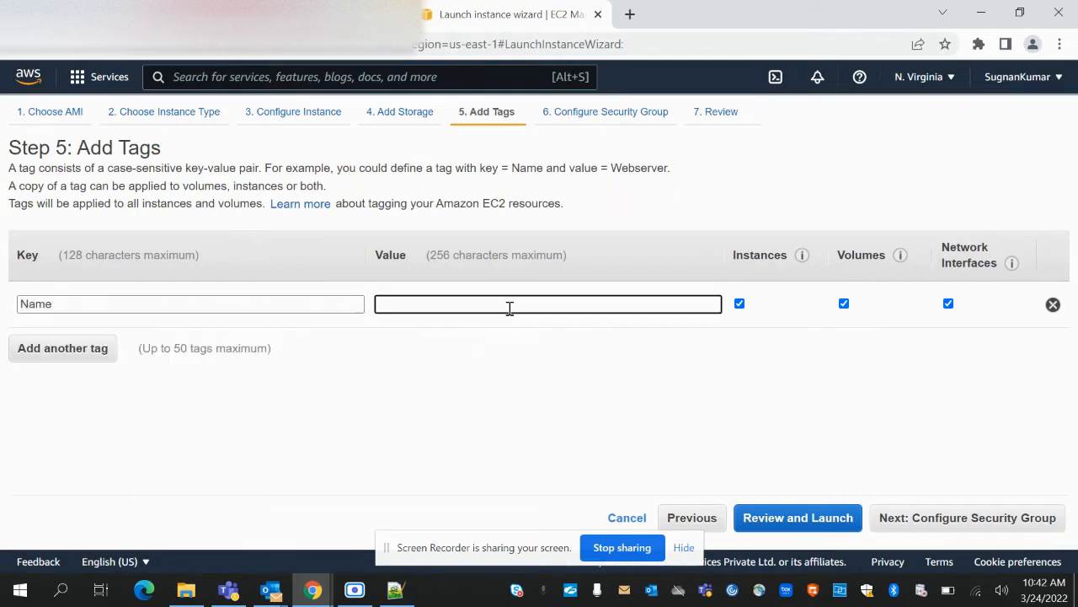
pyautogui.write('ServerDemo')
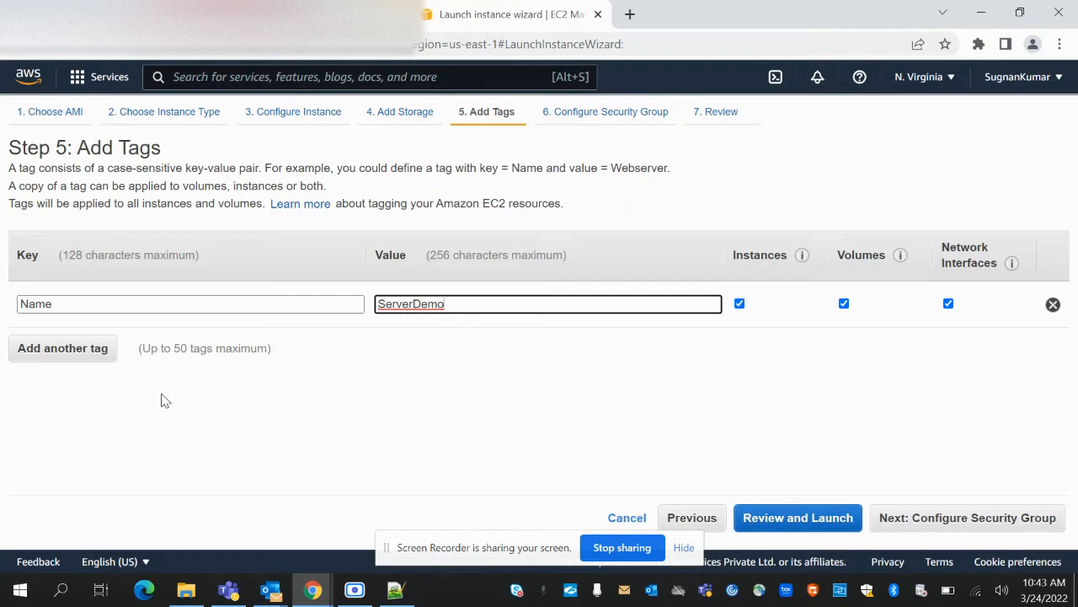
# Step: Continue to the security group settings and choose to create a new security group named serverdemo-sg
pyautogui.click(931, 517)
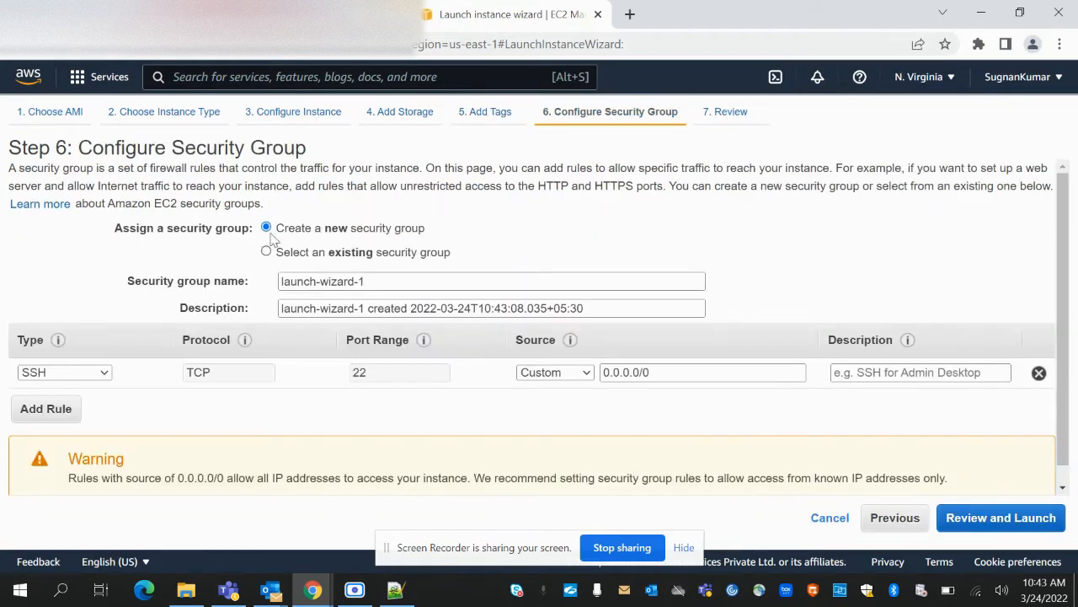
pyautogui.click(364, 282)
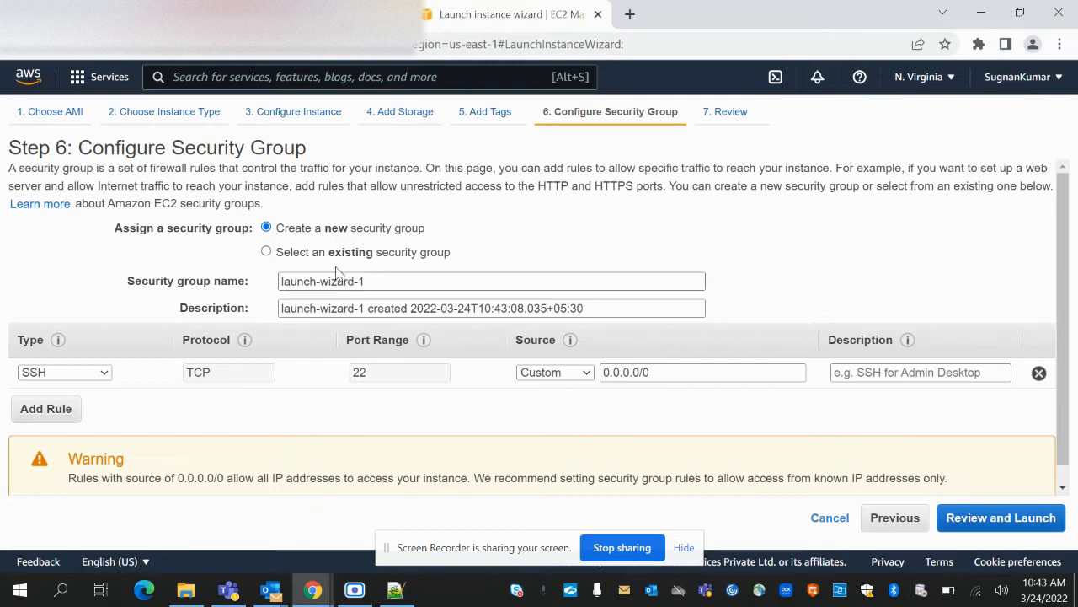
pyautogui.click(266, 252)
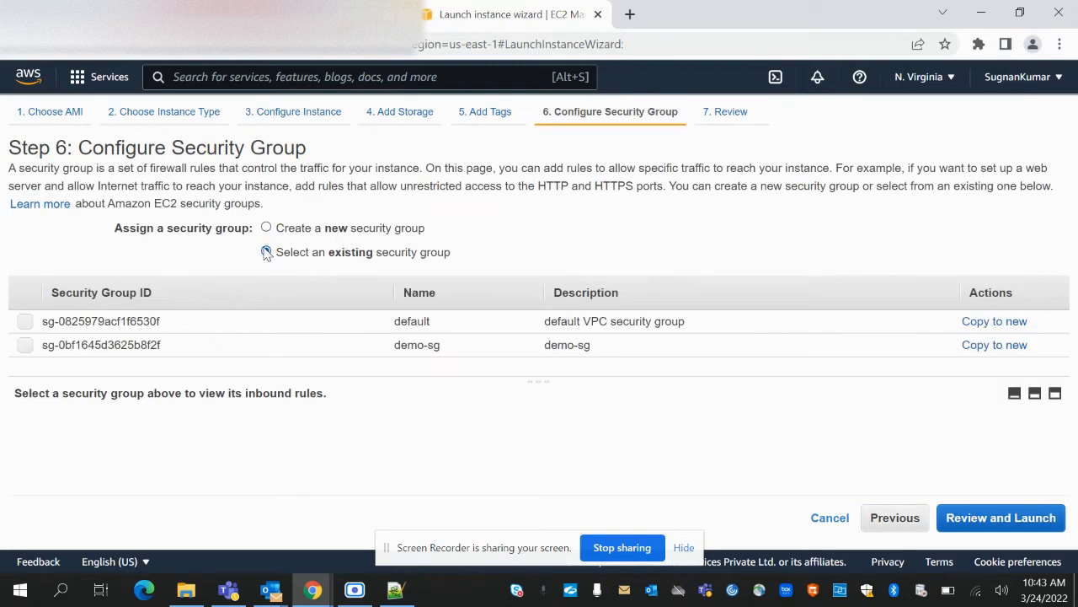
pyautogui.click(267, 228)
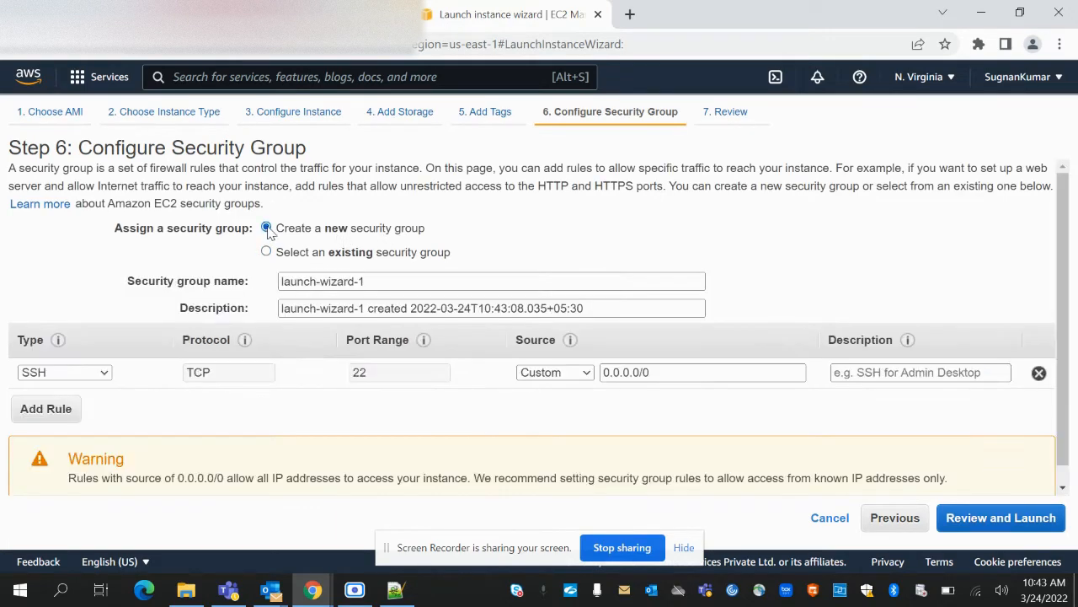
pyautogui.moveTo(367, 285); pyautogui.dragTo(268, 289)
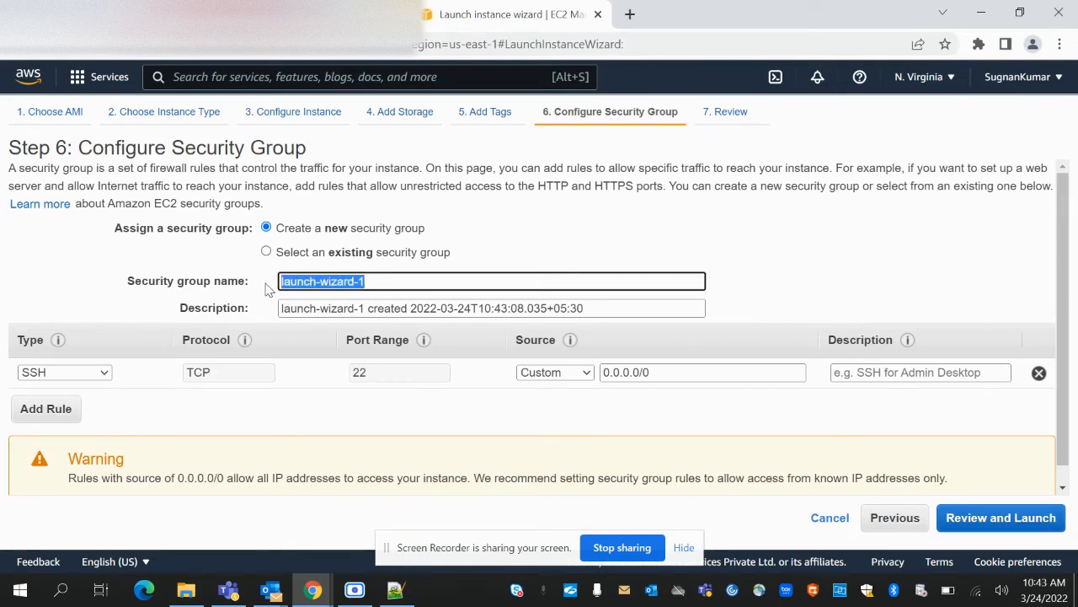
pyautogui.write('serverdemo-sg')
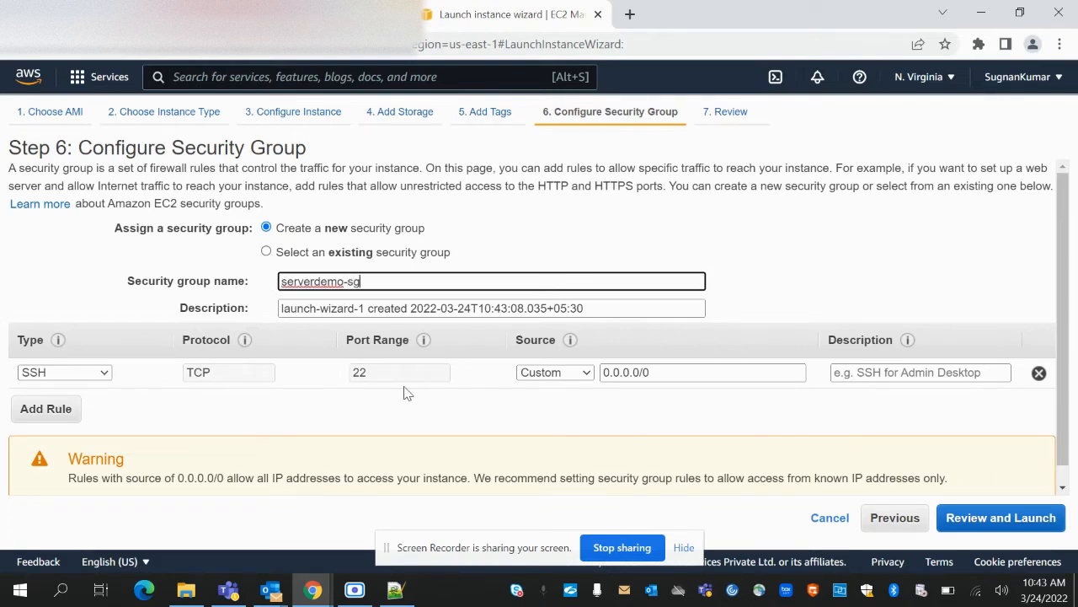
# Step: Set the source of the SSH rule to Anywhere
pyautogui.click(551, 378)
pyautogui.click(551, 387)
pyautogui.press('Down')
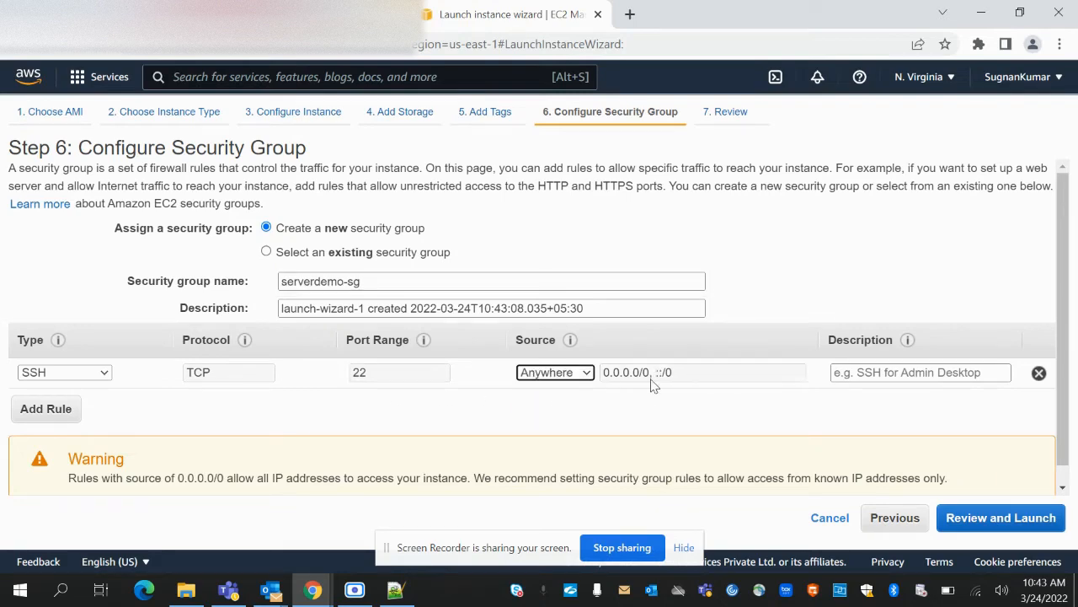
# Step: Continue to the launch review and check the AMI, instance type, security group, instance details, storage and tags
pyautogui.click(990, 514)
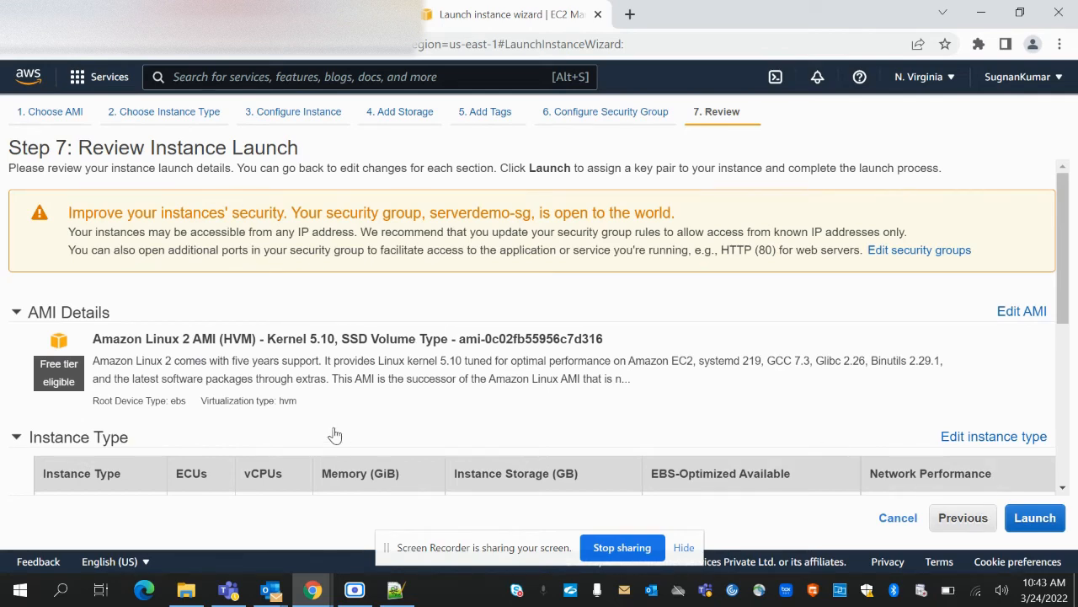
pyautogui.scroll(-1, 335, 434)
pyautogui.scroll(-2, 335, 434)
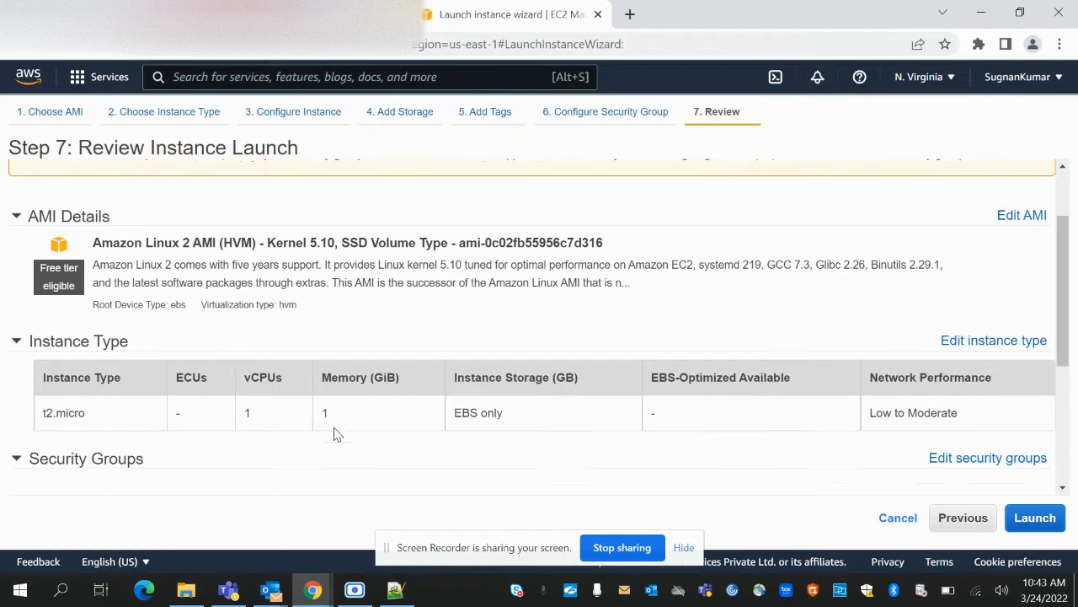
pyautogui.scroll(-1, 334, 435)
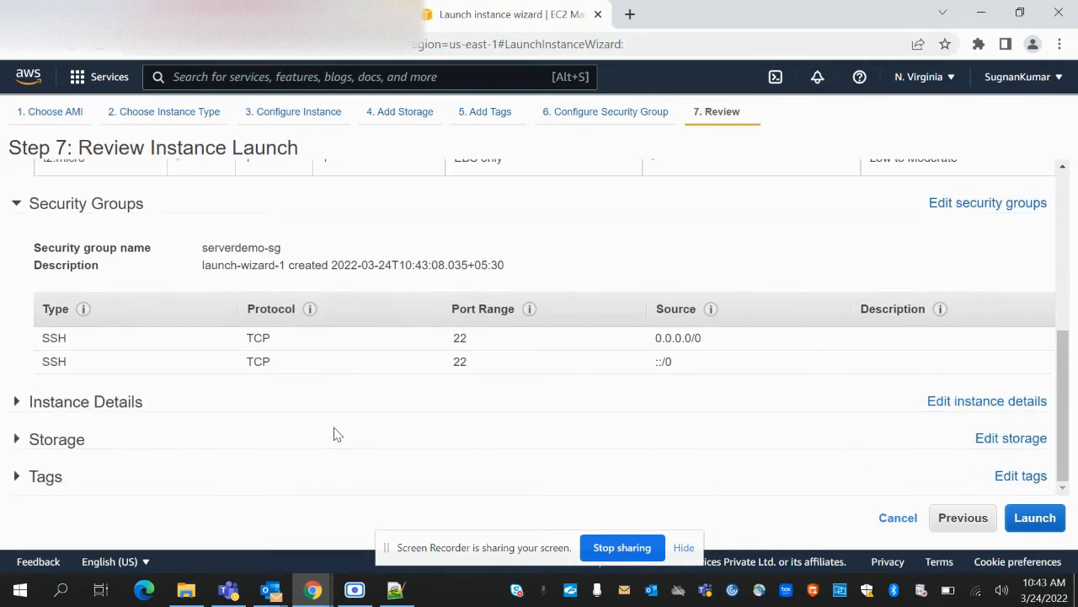
pyautogui.click(20, 406)
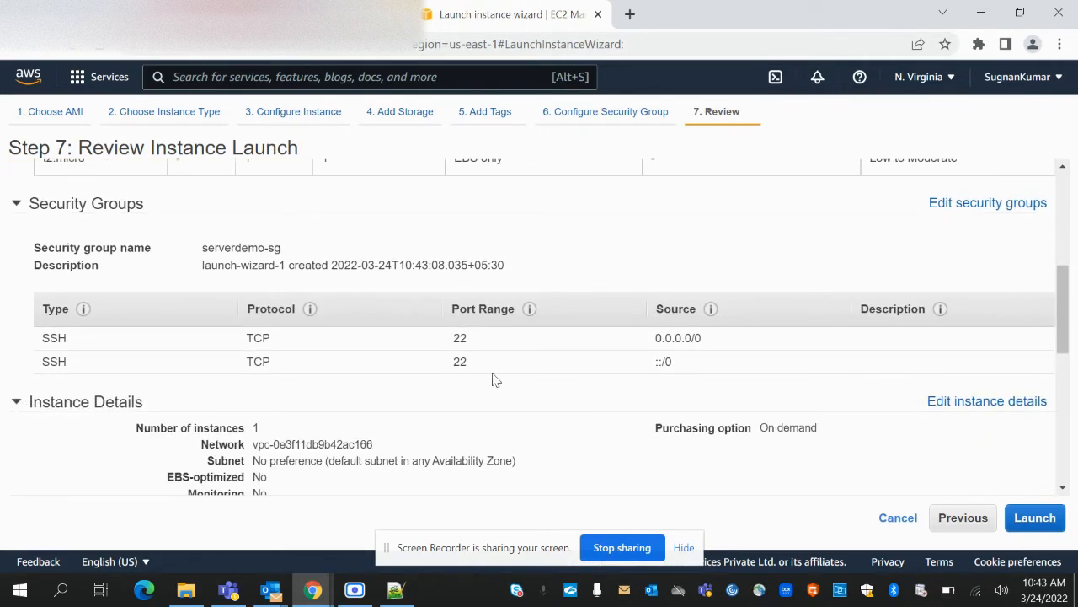
pyautogui.scroll(-6, 505, 378)
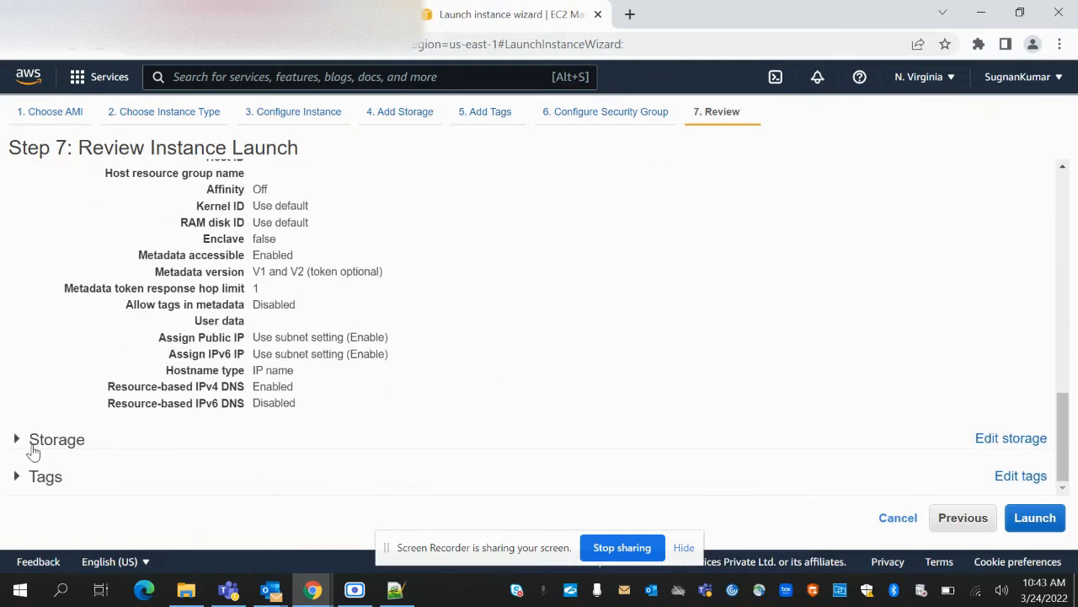
pyautogui.click(25, 443)
pyautogui.scroll(-1, 140, 387)
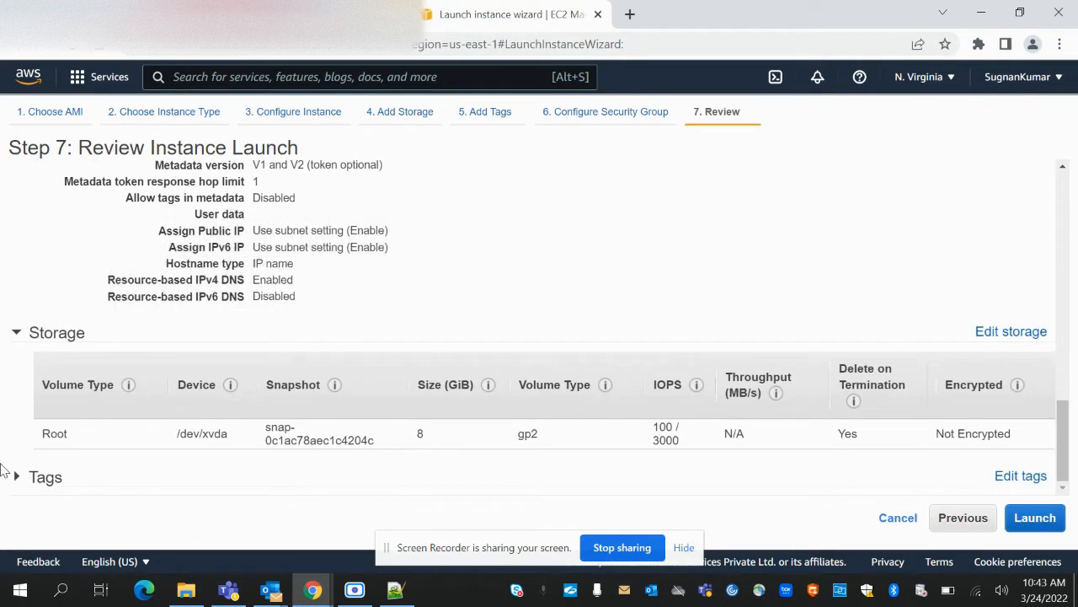
pyautogui.click(32, 477)
pyautogui.scroll(5, 940, 333)
pyautogui.scroll(3, 943, 333)
# Step: Proceed to launch, choose to create a new RSA key pair named serverdemo, and download its private key file
pyautogui.click(1034, 517)
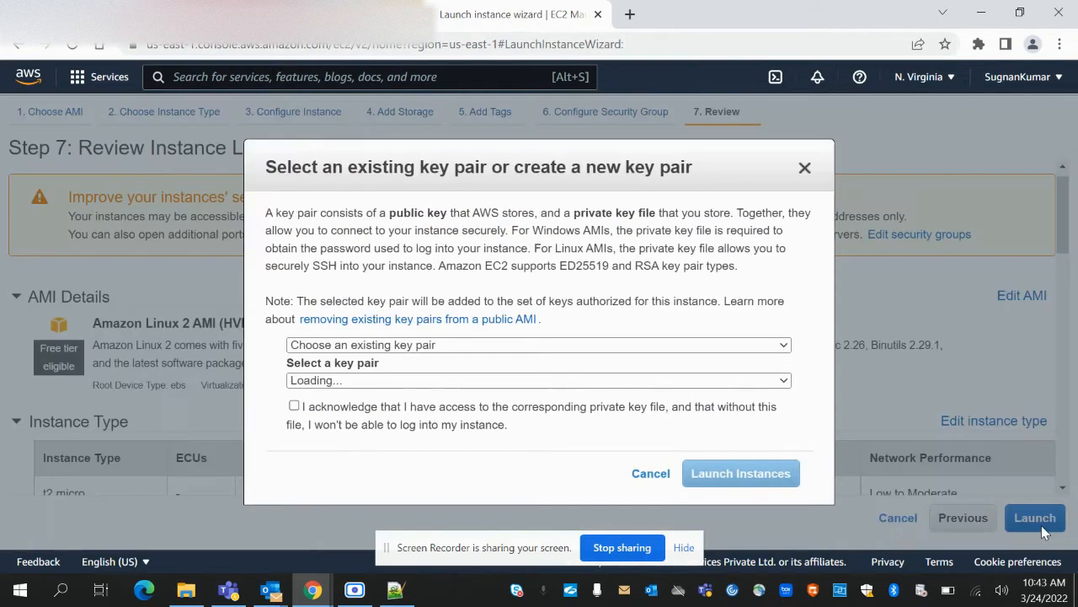
pyautogui.click(383, 345)
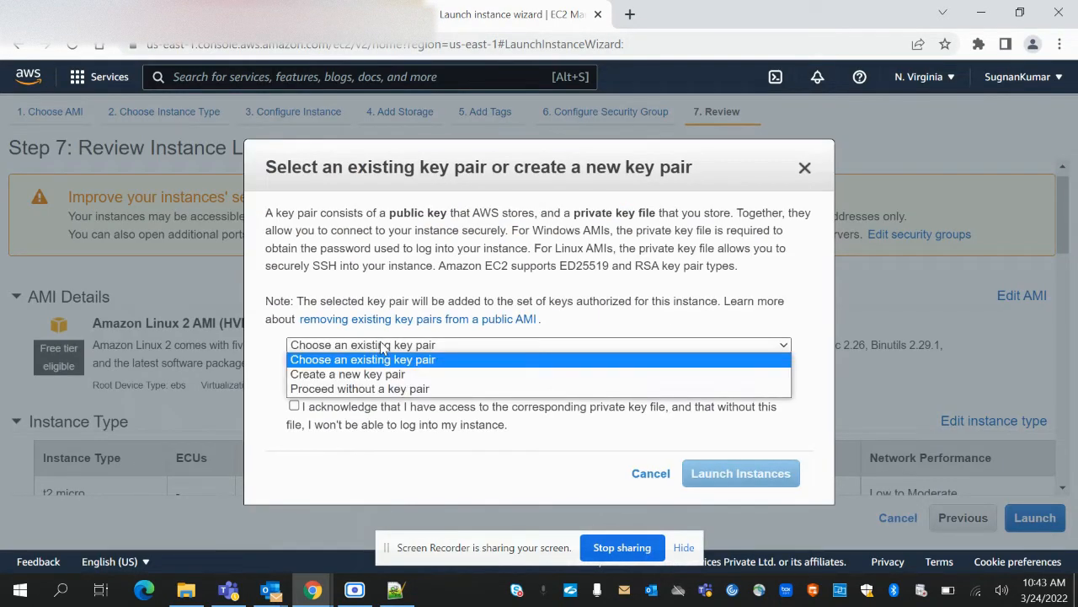
pyautogui.click(404, 373)
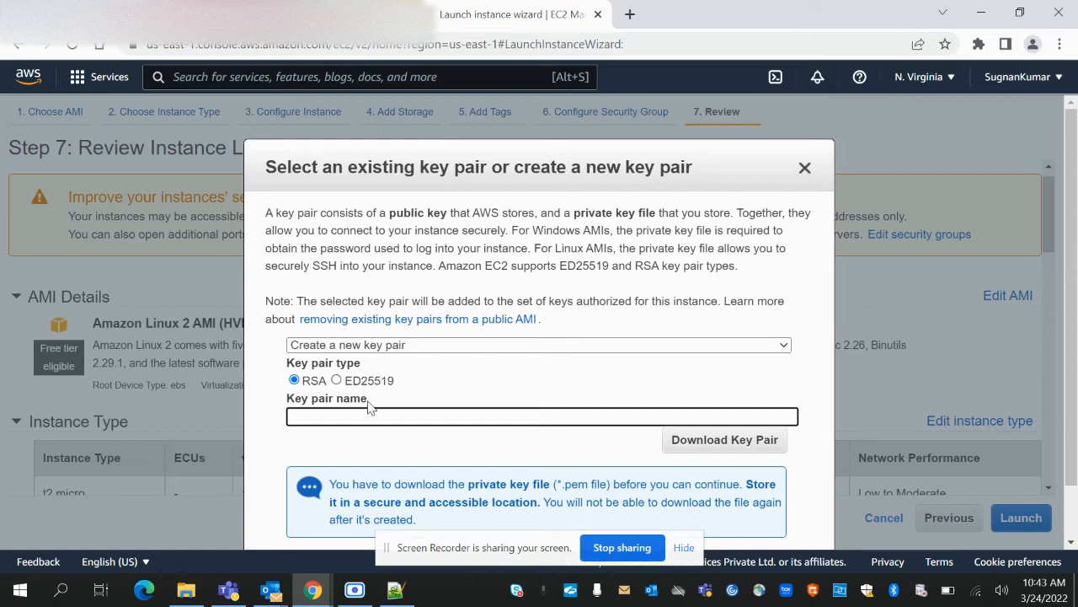
pyautogui.write('serverdemo')
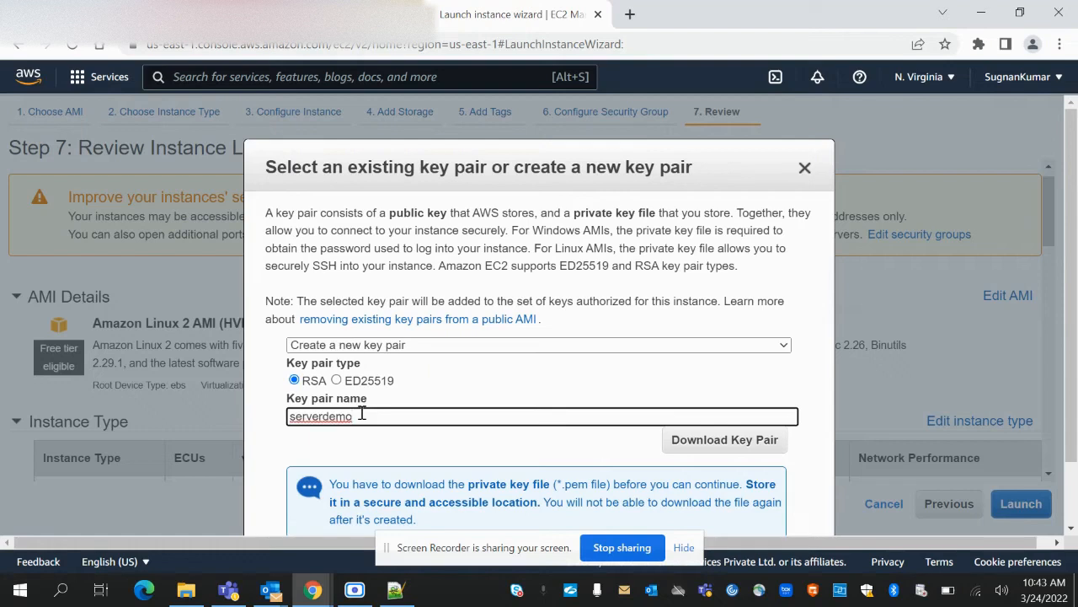
pyautogui.click(715, 452)
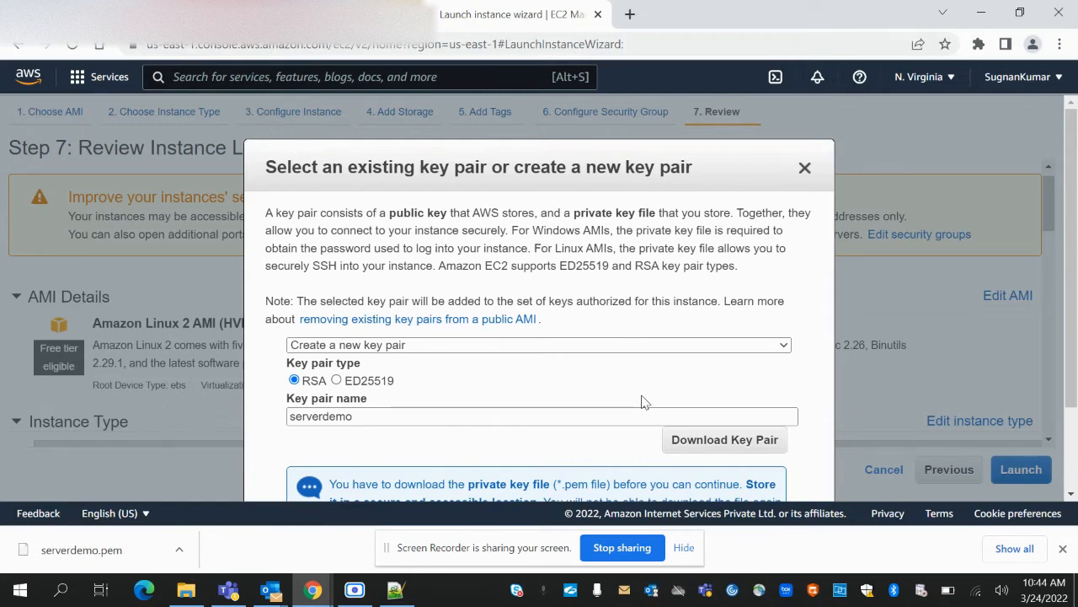
# Step: Launch the instance with the new key pair and open the launched instance in the instances list
pyautogui.scroll(-3, 645, 403)
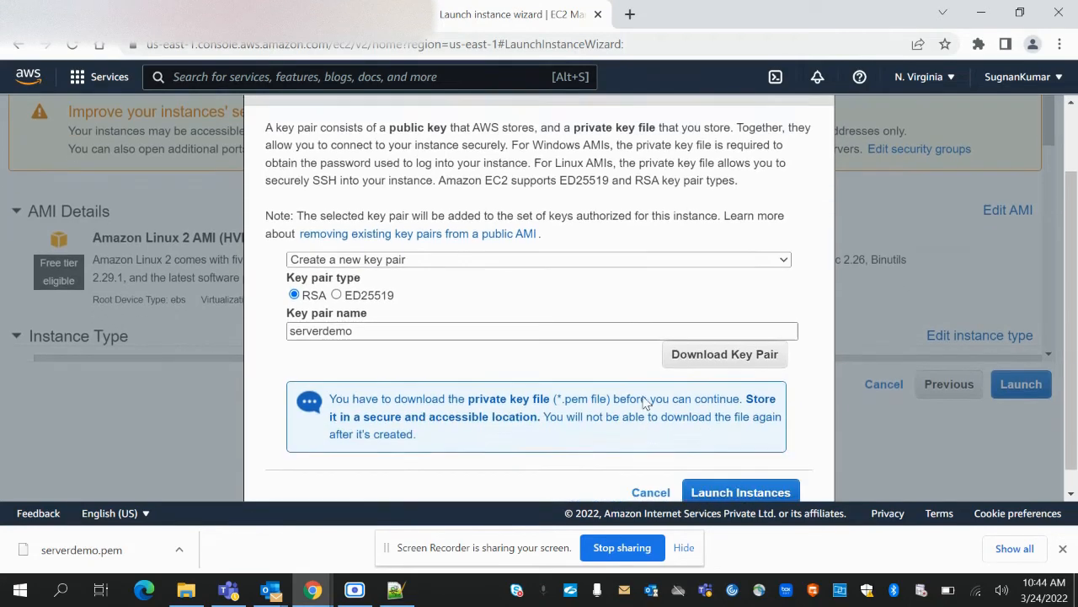
pyautogui.click(783, 470)
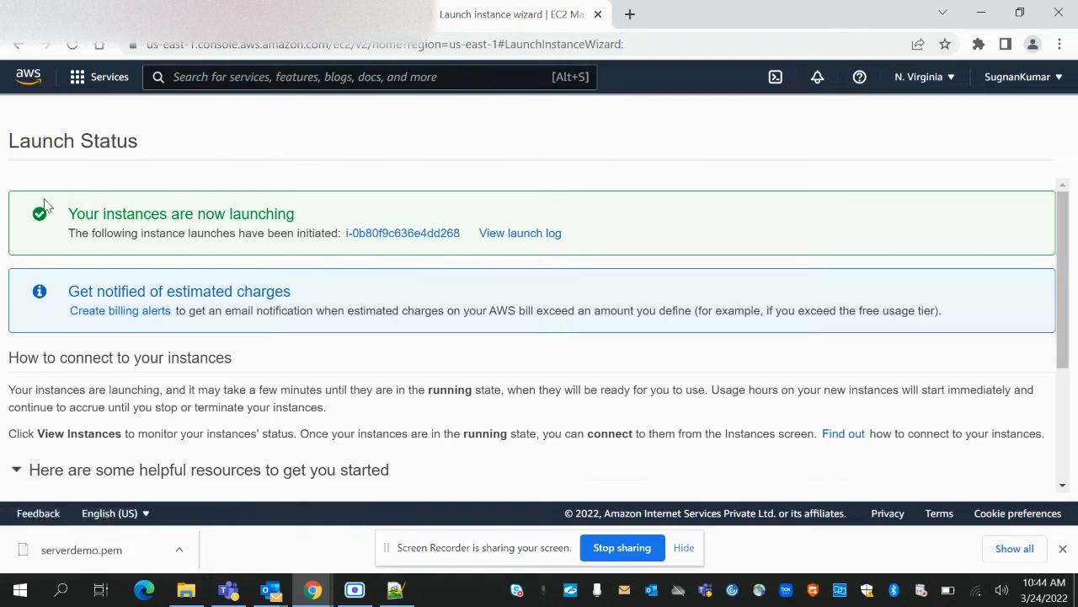
pyautogui.click(403, 236)
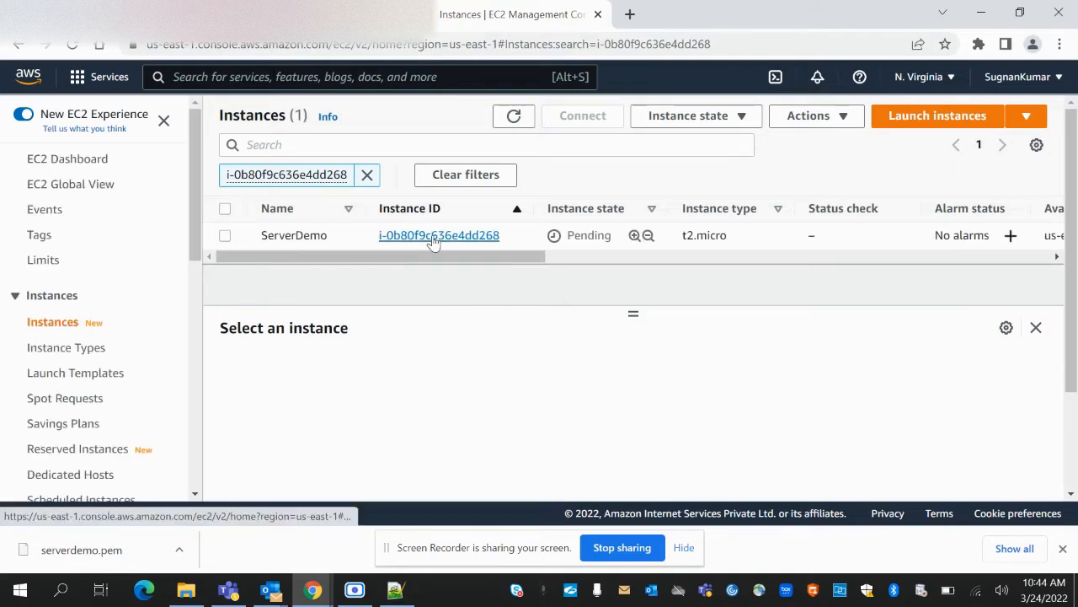
# Step: Select the ServerDemo instance and examine its IP addresses, DNS names, VPC, subnet, platform and AMI details
pyautogui.click(247, 239)
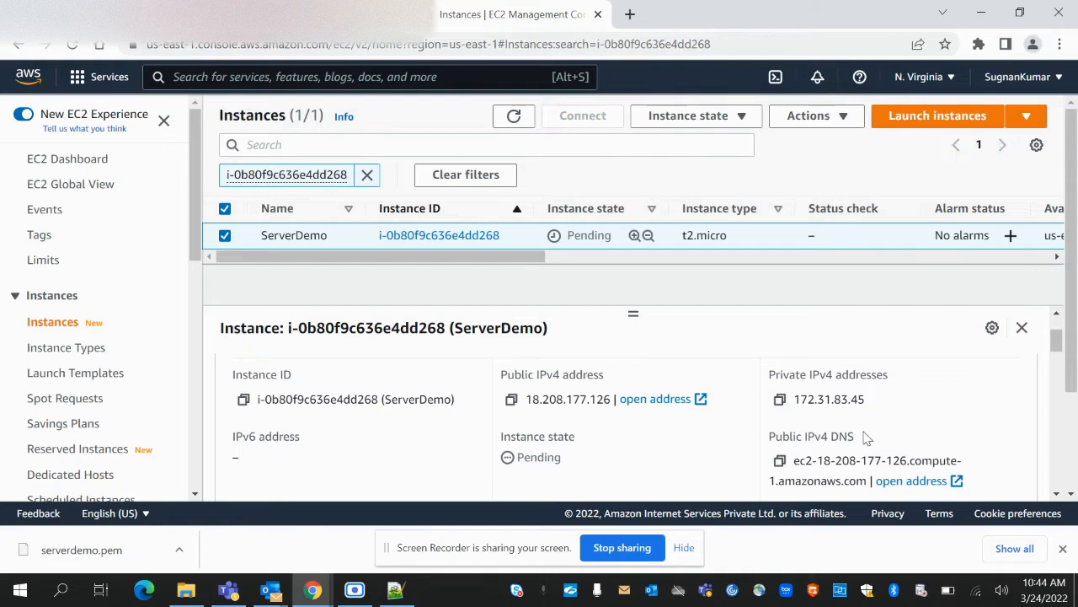
pyautogui.scroll(-1, 866, 436)
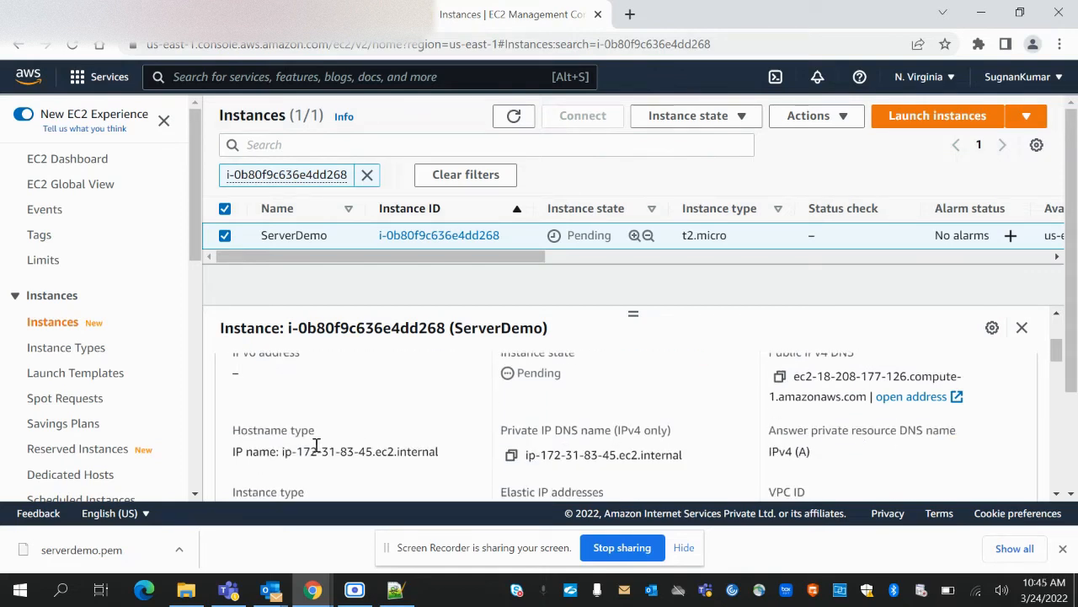
pyautogui.scroll(-1, 337, 447)
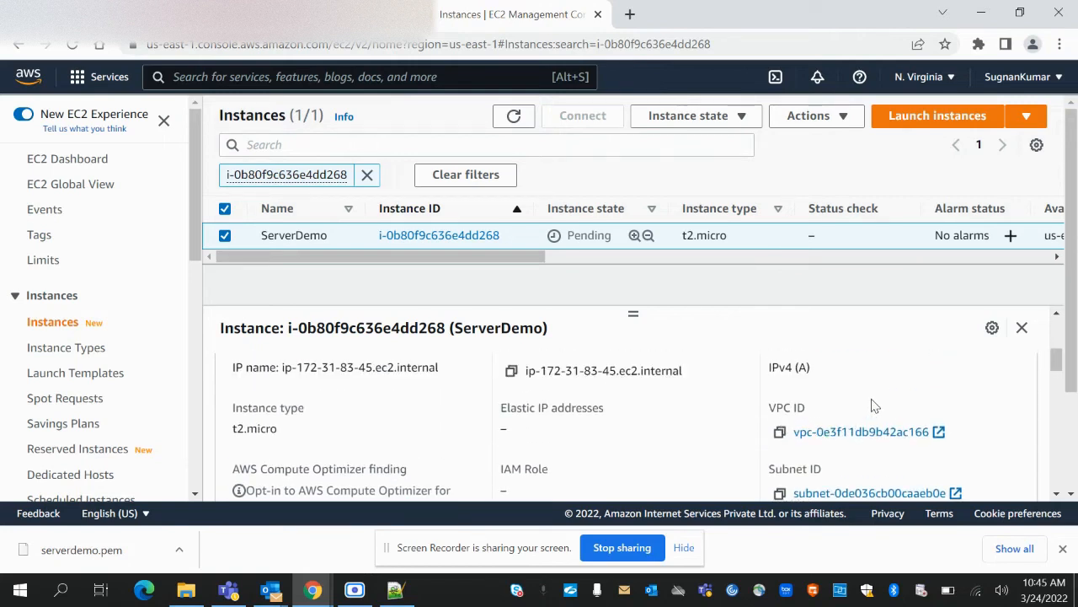
pyautogui.scroll(-1, 873, 408)
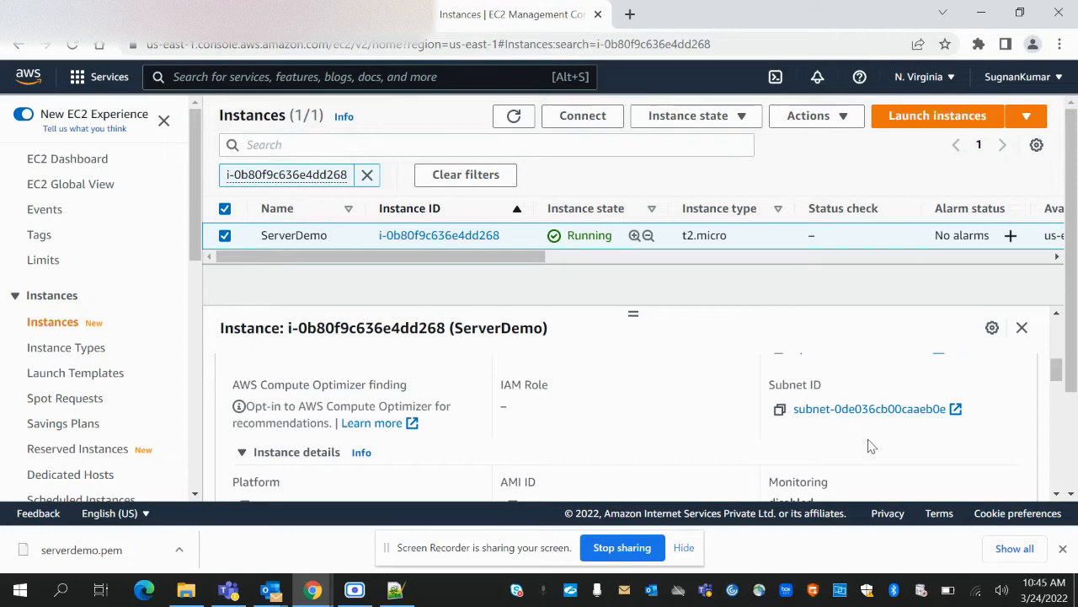
pyautogui.scroll(-1, 872, 446)
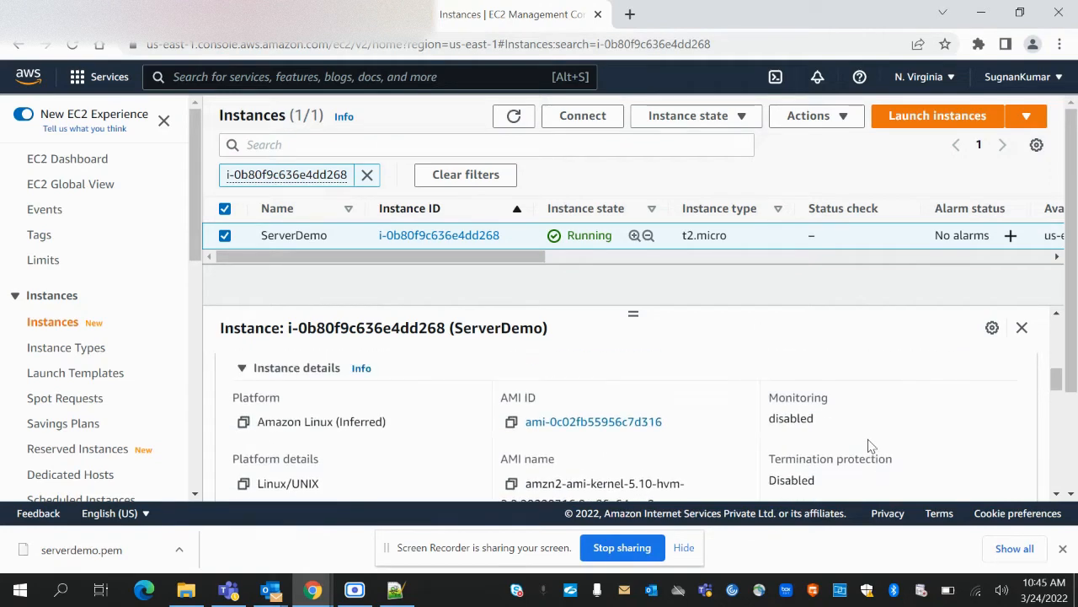
pyautogui.scroll(-1, 406, 440)
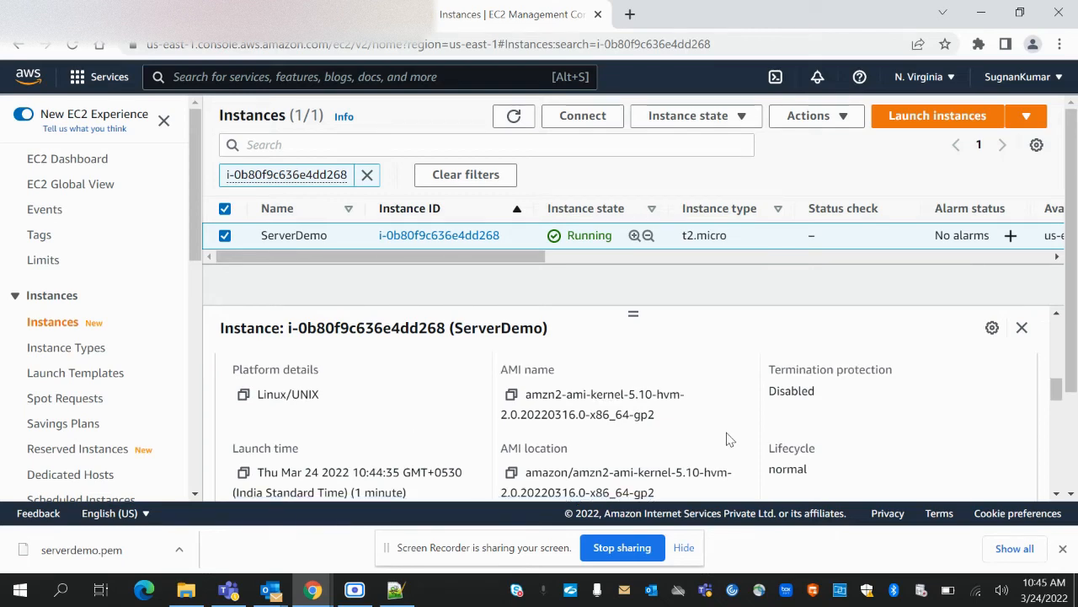
pyautogui.scroll(-1, 730, 439)
pyautogui.scroll(3, 729, 439)
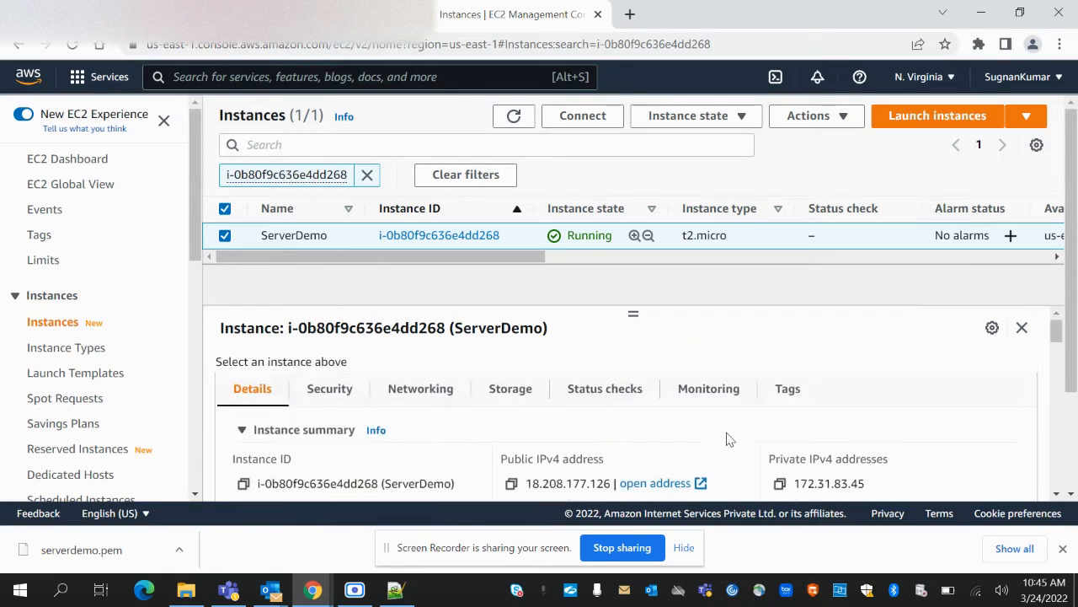
# Step: Refresh the instances list, reselect the ServerDemo instance and view its status checks
pyautogui.click(512, 116)
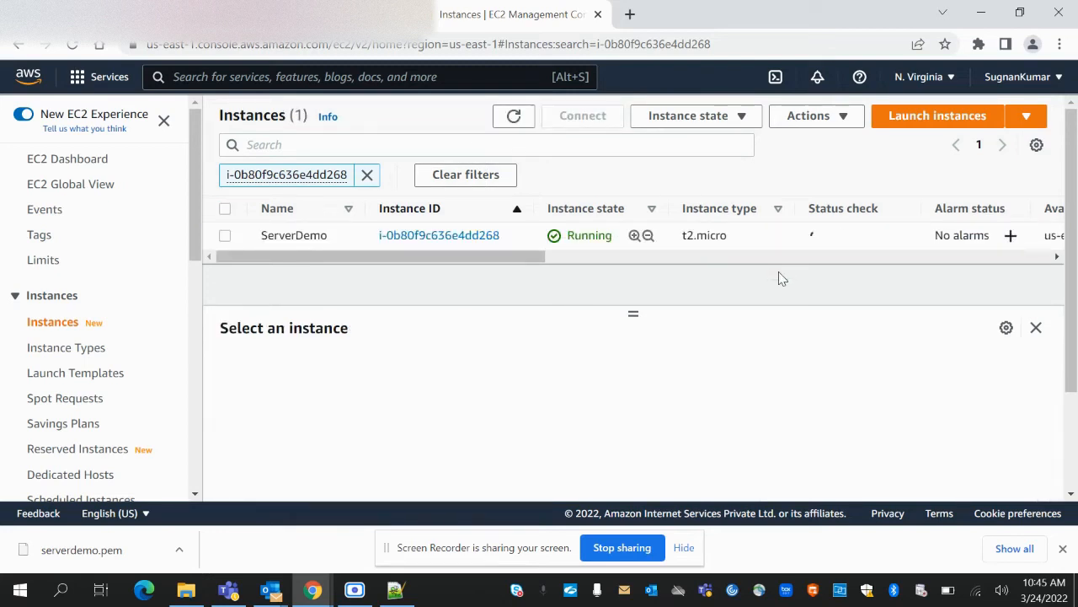
pyautogui.click(225, 235)
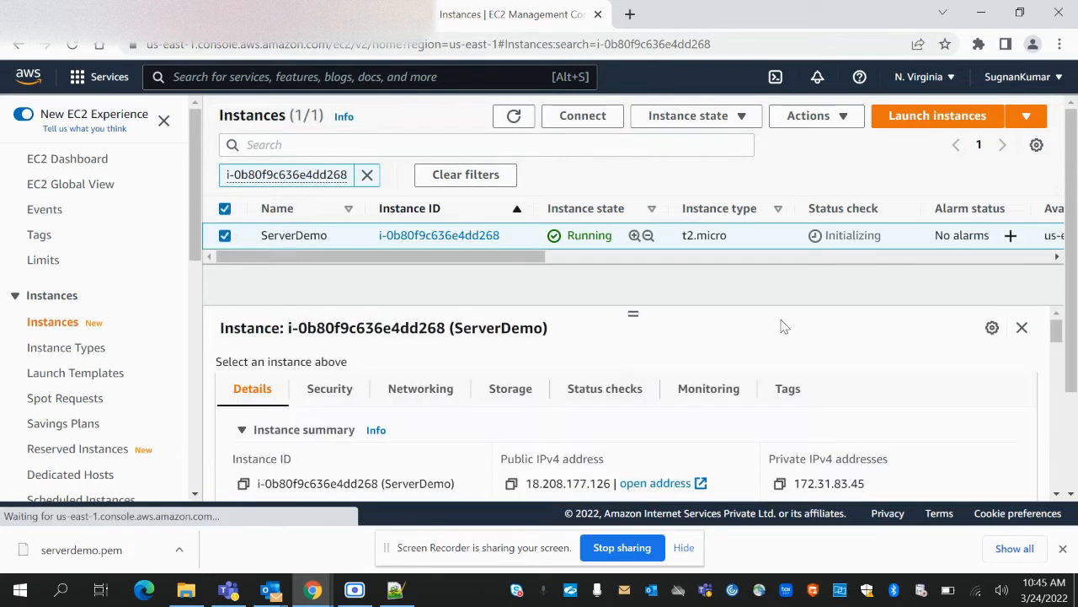
pyautogui.click(585, 403)
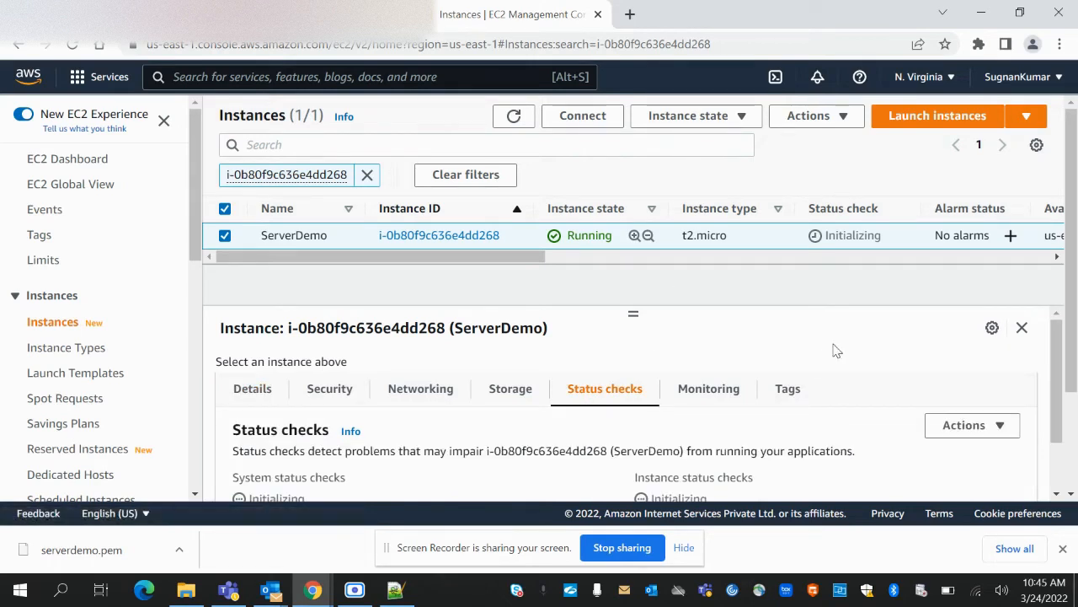
# Step: Dismiss the browser's download bar, switch to File Explorer and start puttygen from the softwares folder in Downloads
pyautogui.scroll(-1, 467, 417)
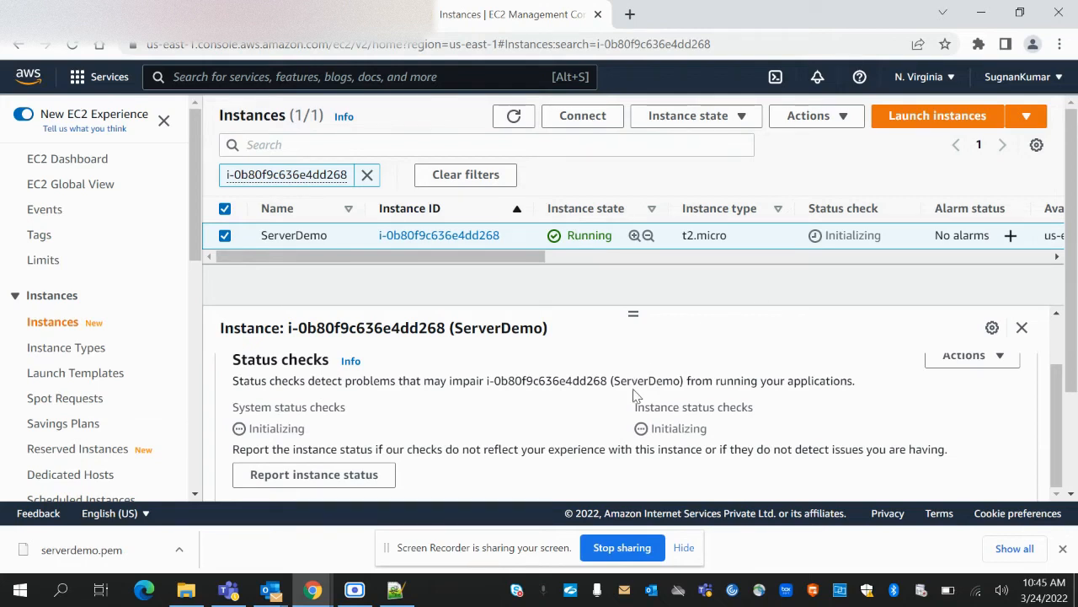
pyautogui.click(1063, 549)
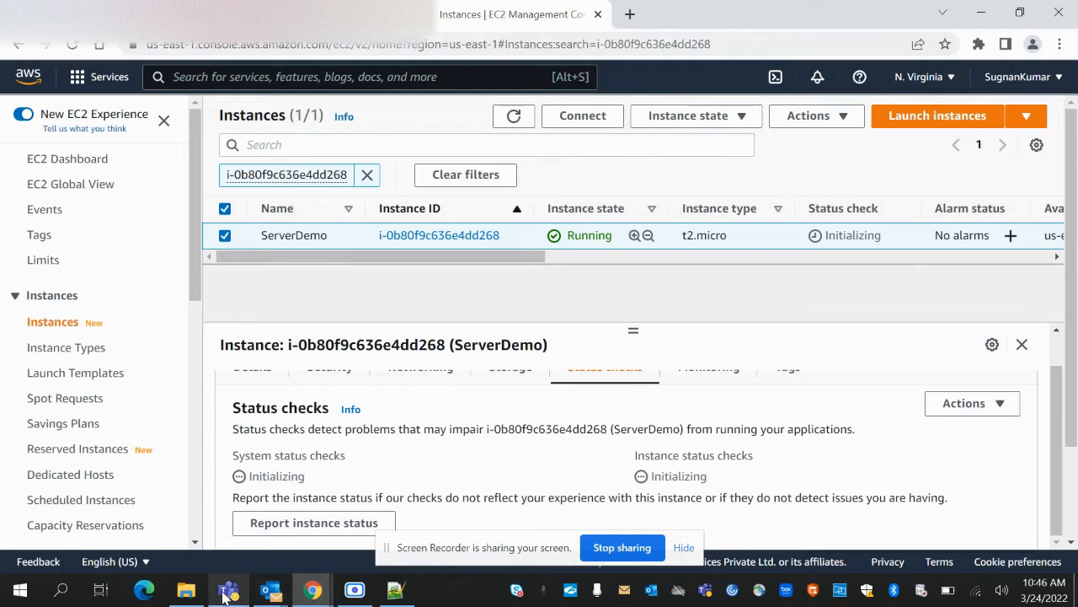
pyautogui.click(190, 592)
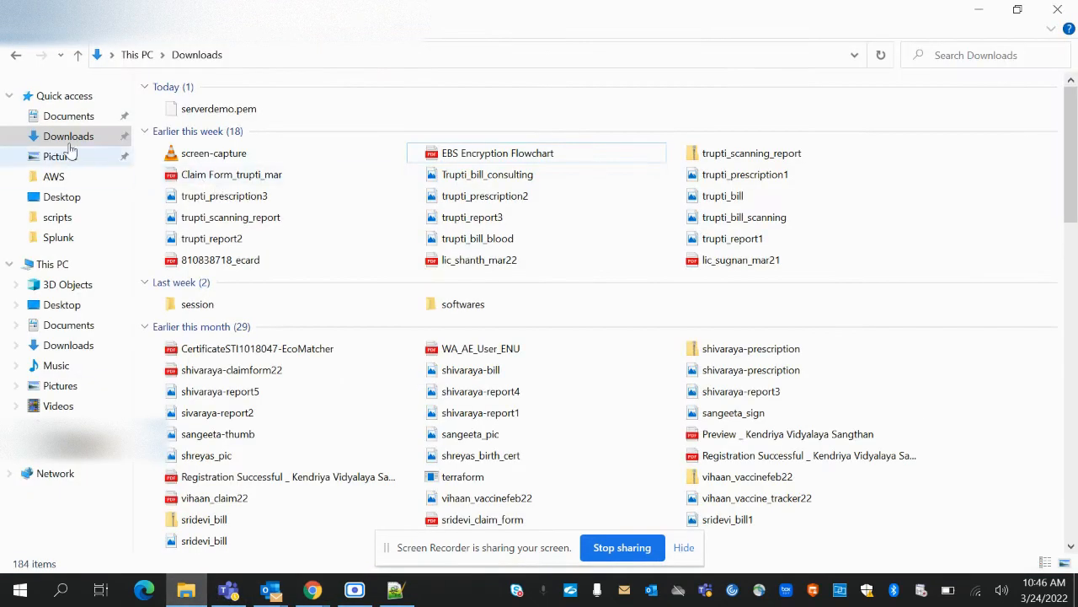
pyautogui.doubleClick(465, 308)
pyautogui.doubleClick(207, 220)
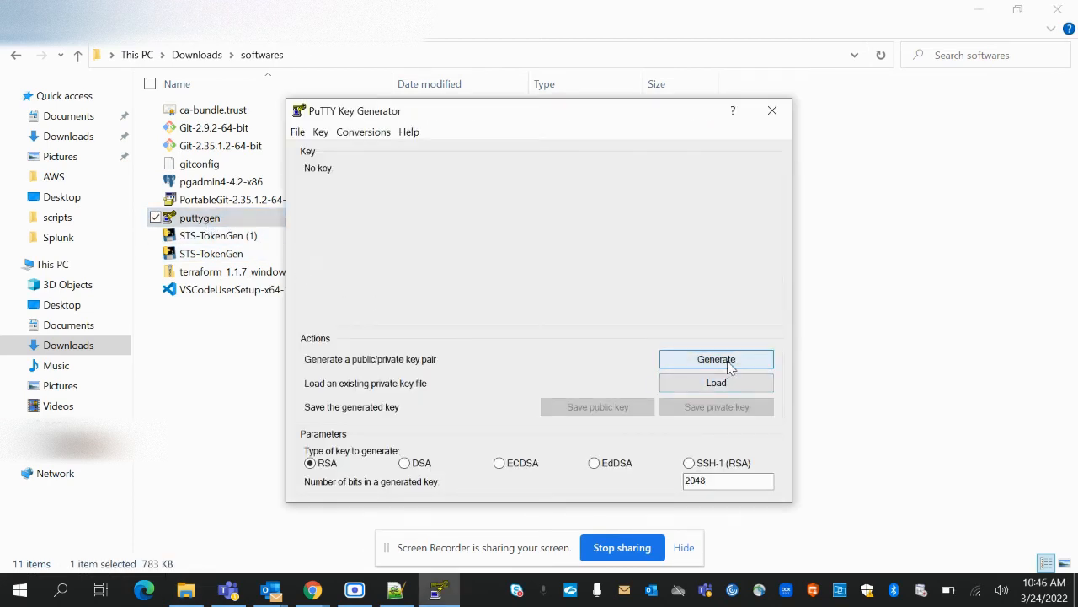
# Step: Load the existing private key file serverdemo.pem from Downloads into PuTTYgen, listing all file types to find it
pyautogui.click(716, 360)
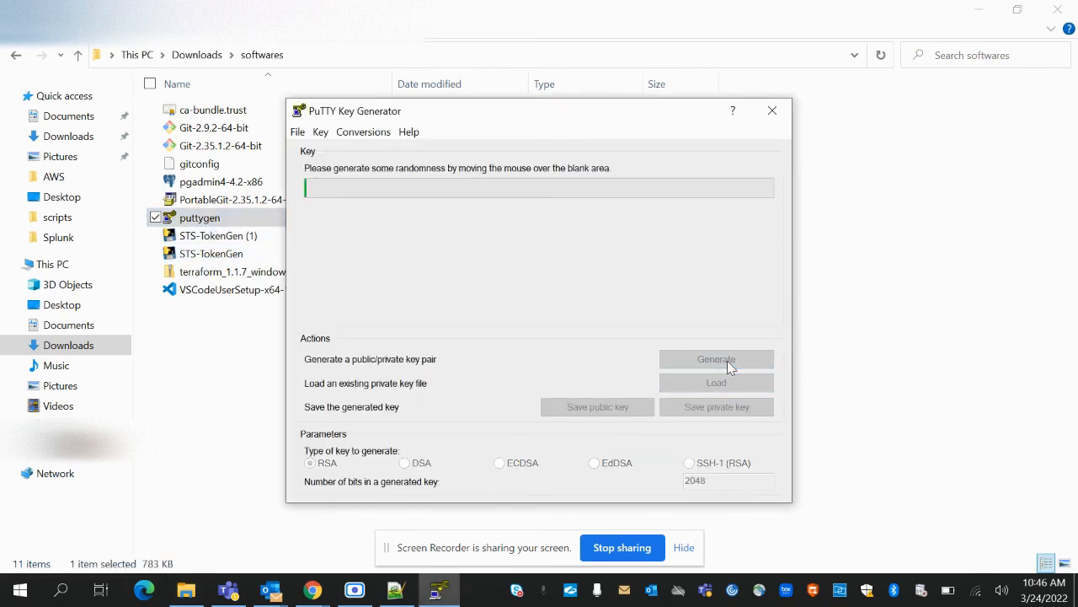
pyautogui.click(771, 110)
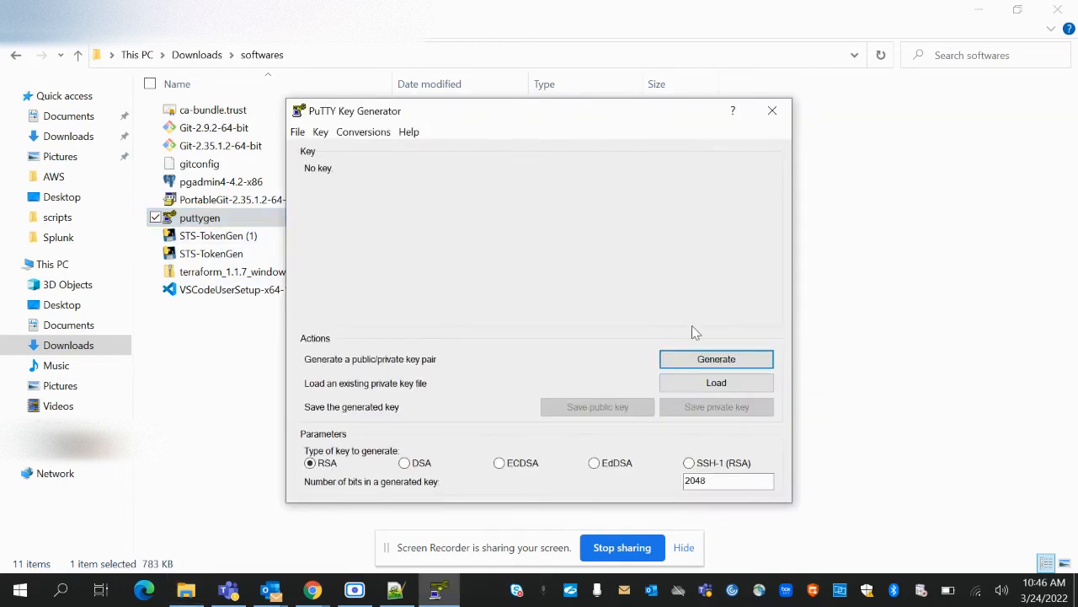
pyautogui.click(714, 382)
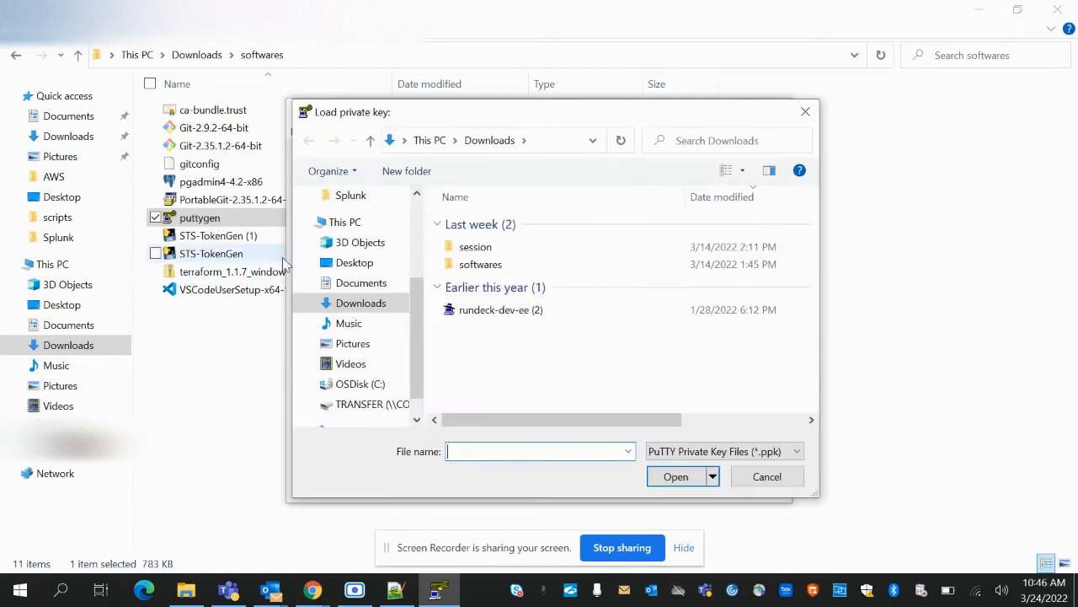
pyautogui.click(699, 452)
pyautogui.click(702, 482)
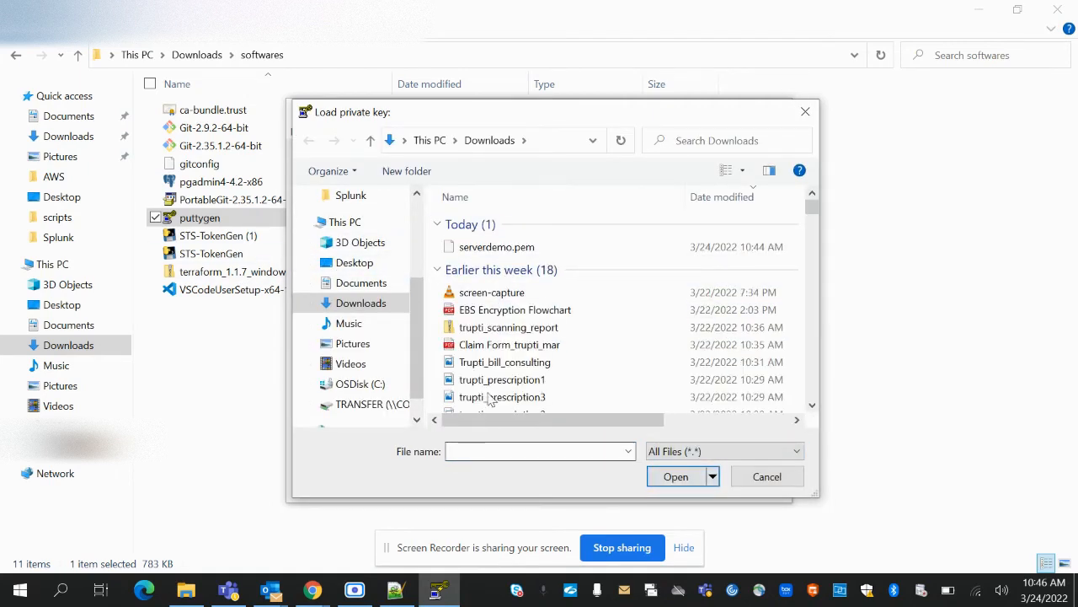
pyautogui.click(502, 247)
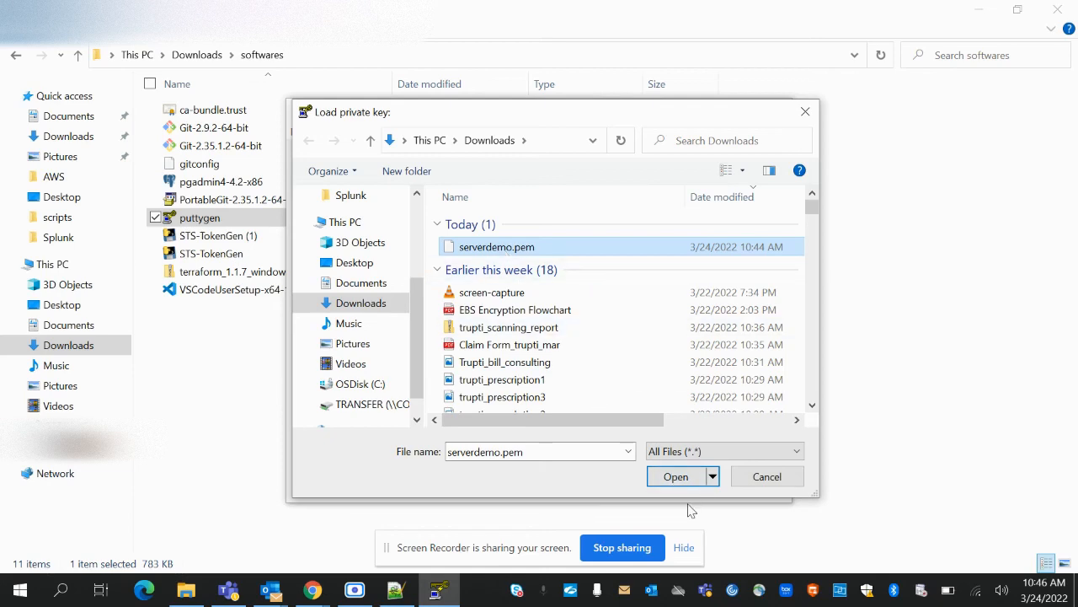
pyautogui.click(676, 477)
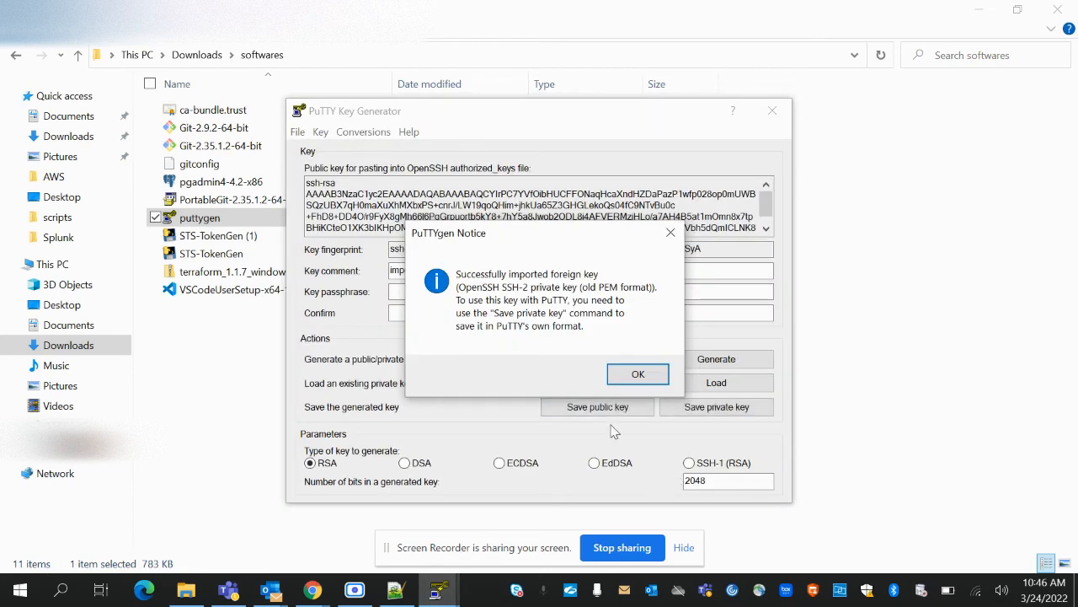
pyautogui.click(634, 384)
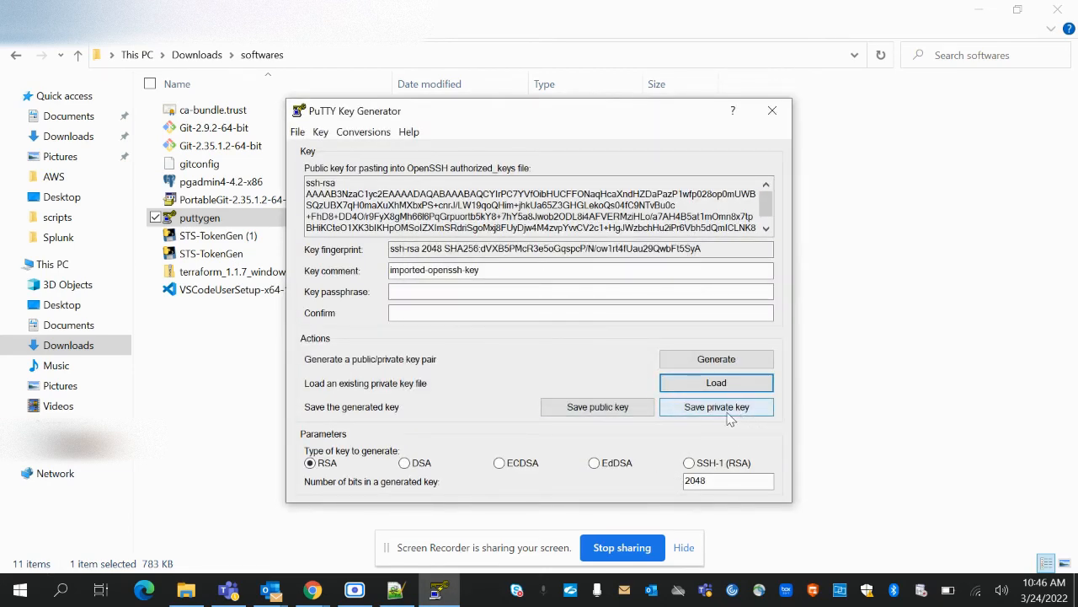
# Step: Save the private key without a passphrase as serverdemoppk in PuTTY Private Key format in Downloads, and close PuTTYgen
pyautogui.click(729, 413)
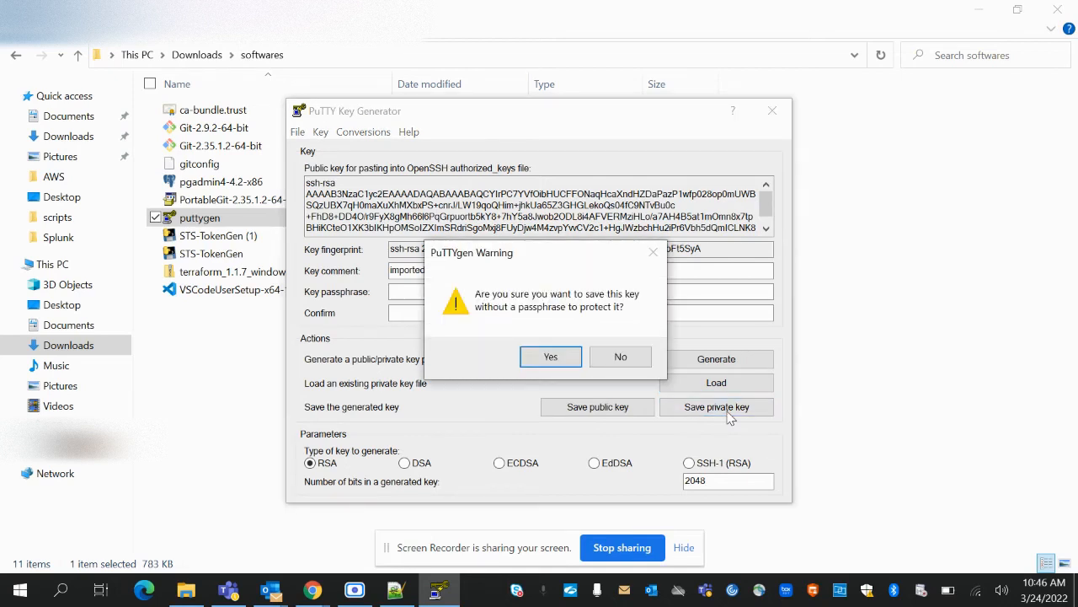
pyautogui.click(551, 357)
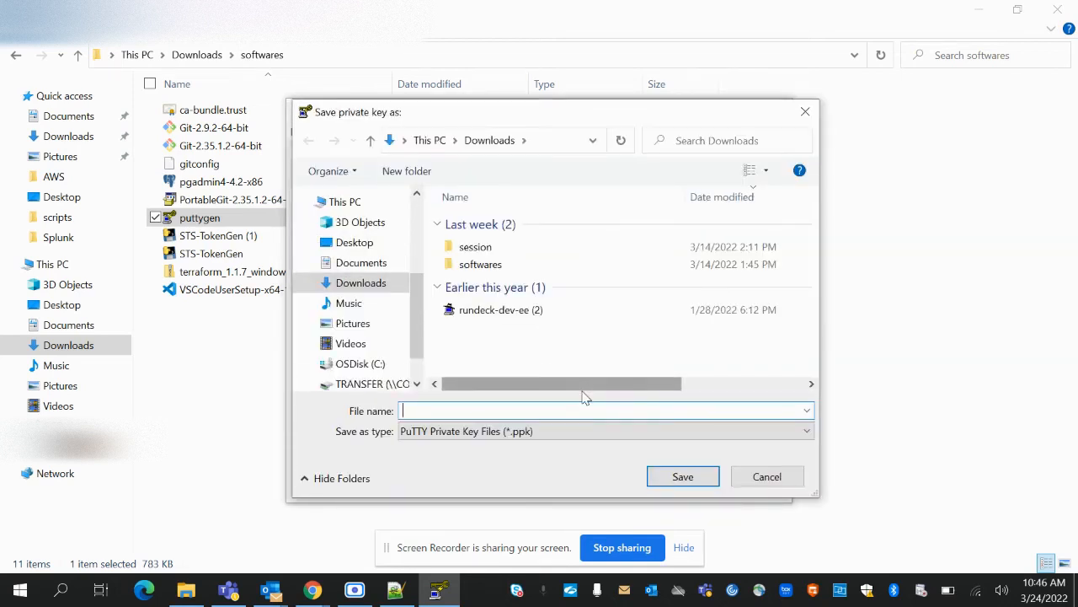
pyautogui.write('serverde')
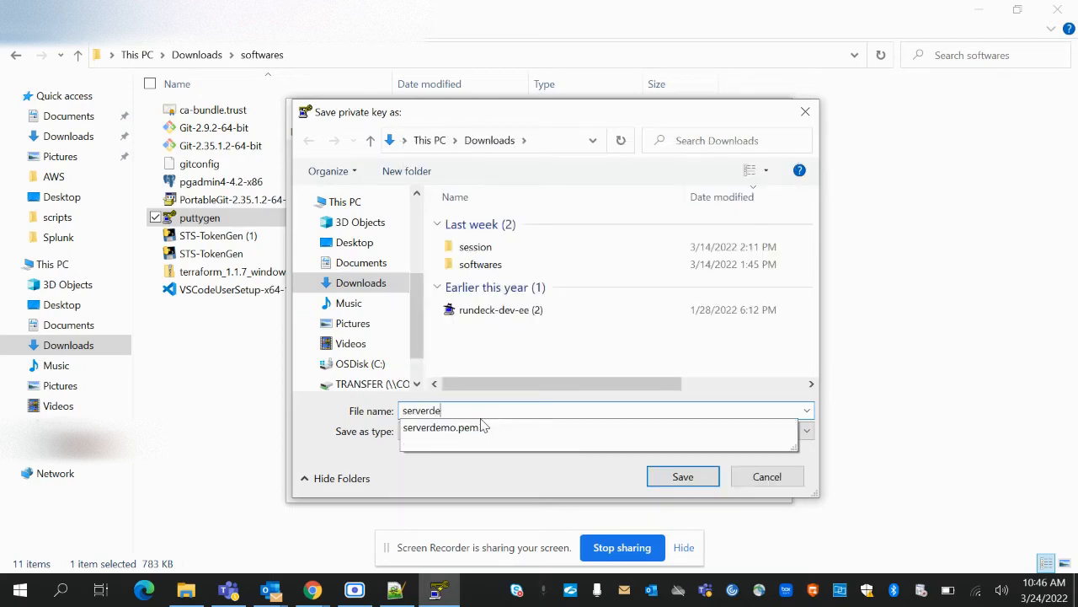
pyautogui.write('moppk')
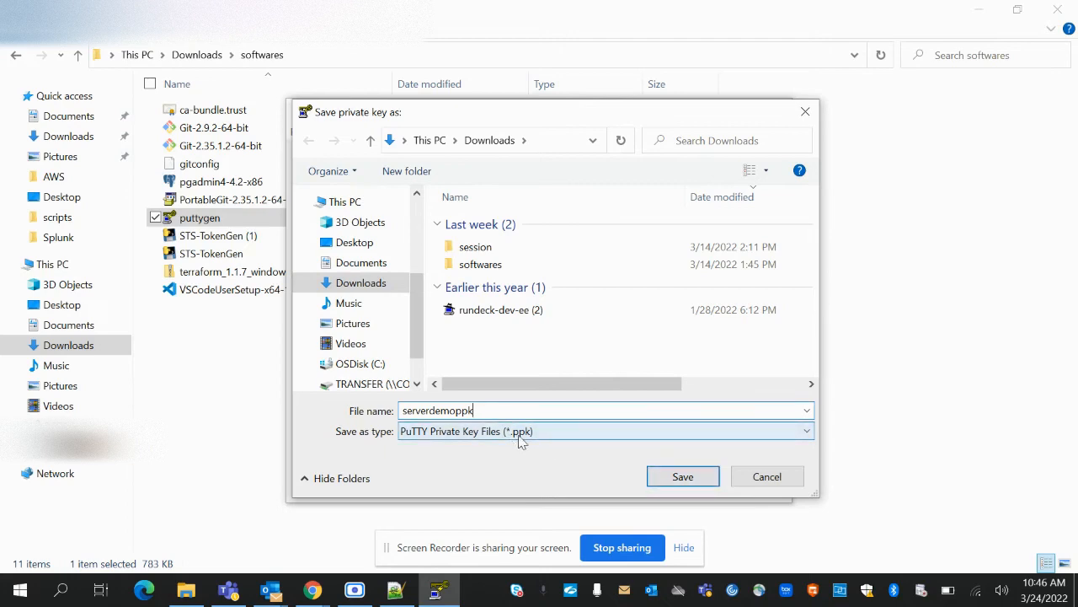
pyautogui.click(689, 485)
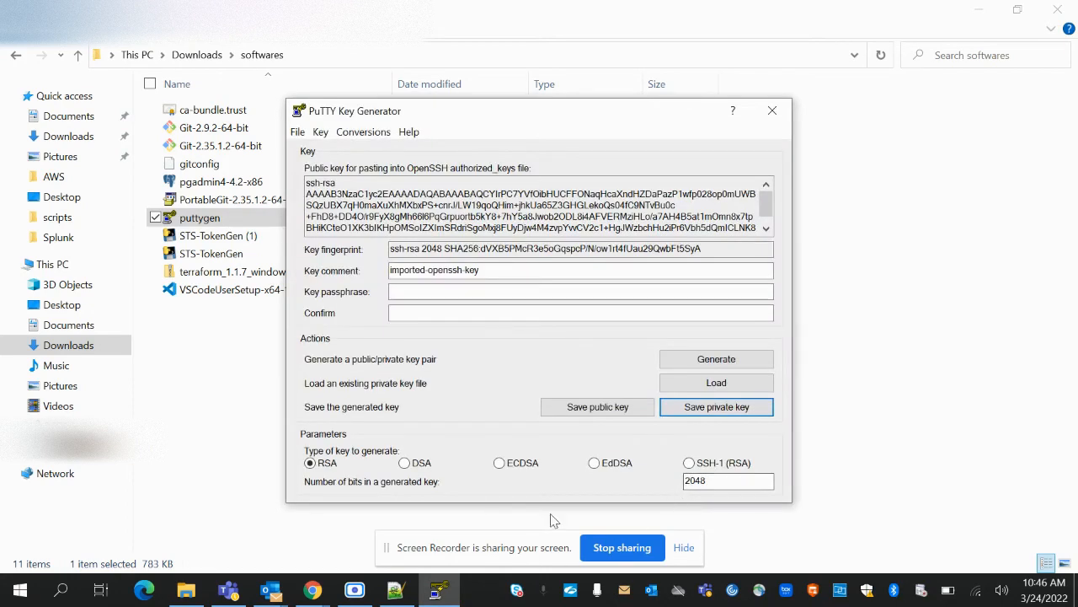
pyautogui.click(773, 112)
# Step: Switch back to the EC2 console in Chrome, refresh the instances list, reselect ServerDemo and check its status checks
pyautogui.moveTo(333, 592)
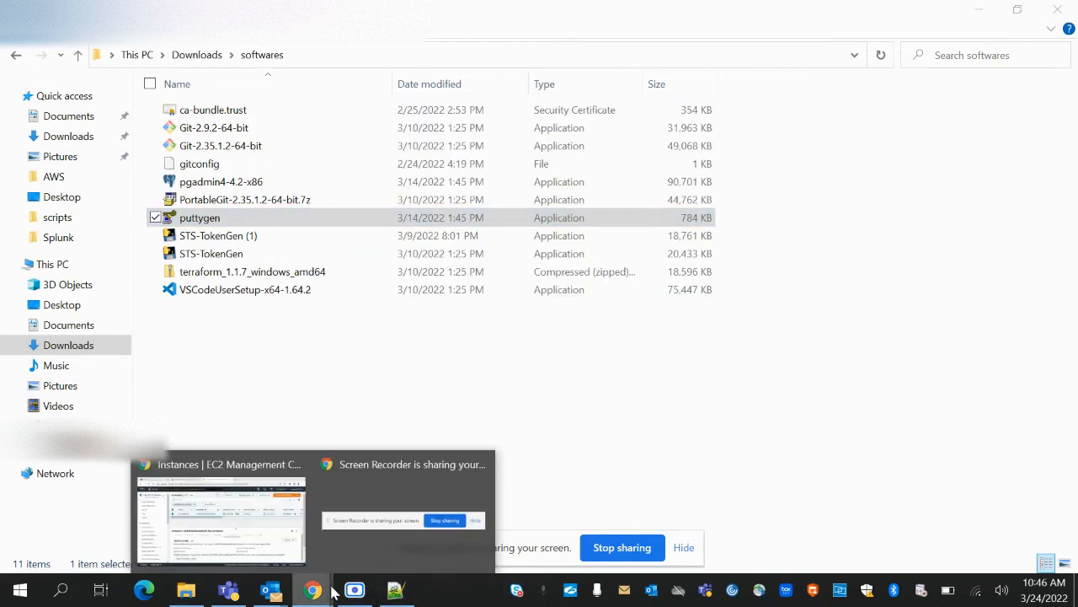
pyautogui.click(220, 514)
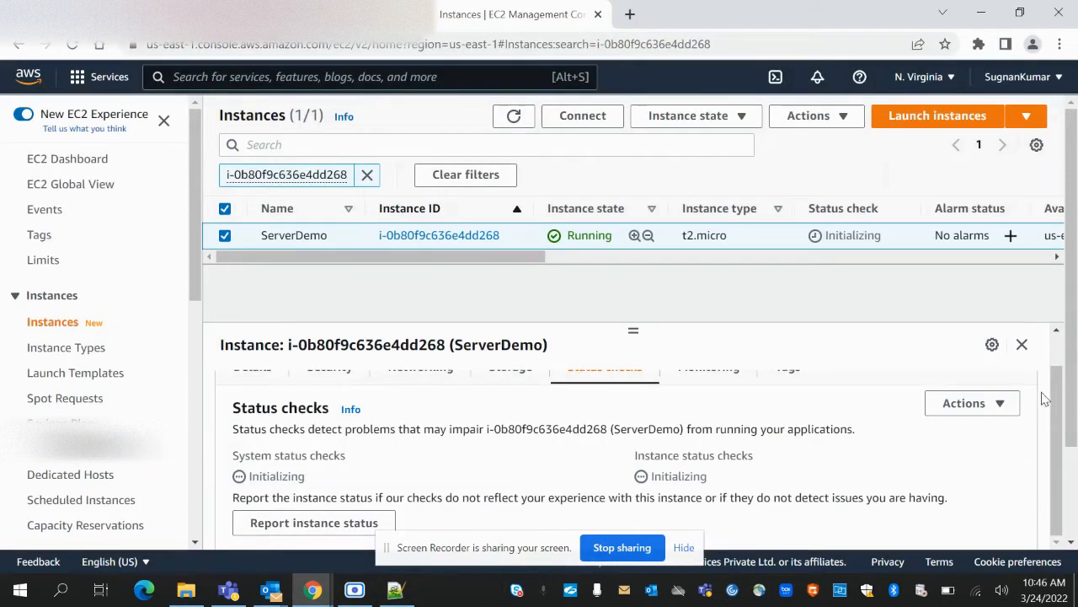
pyautogui.click(515, 119)
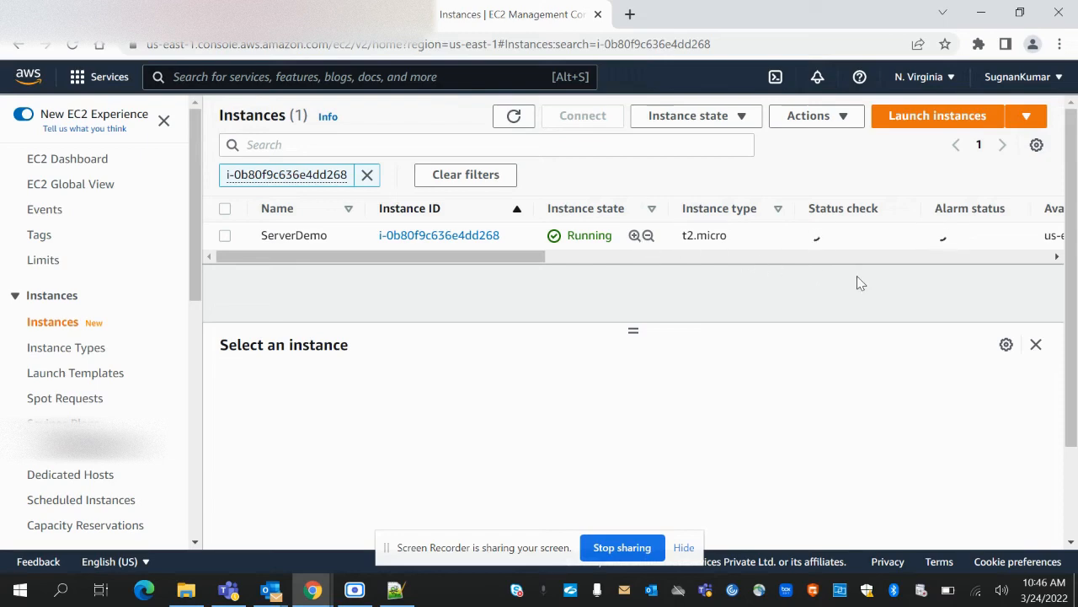
pyautogui.click(225, 235)
pyautogui.click(609, 413)
pyautogui.scroll(-1, 752, 416)
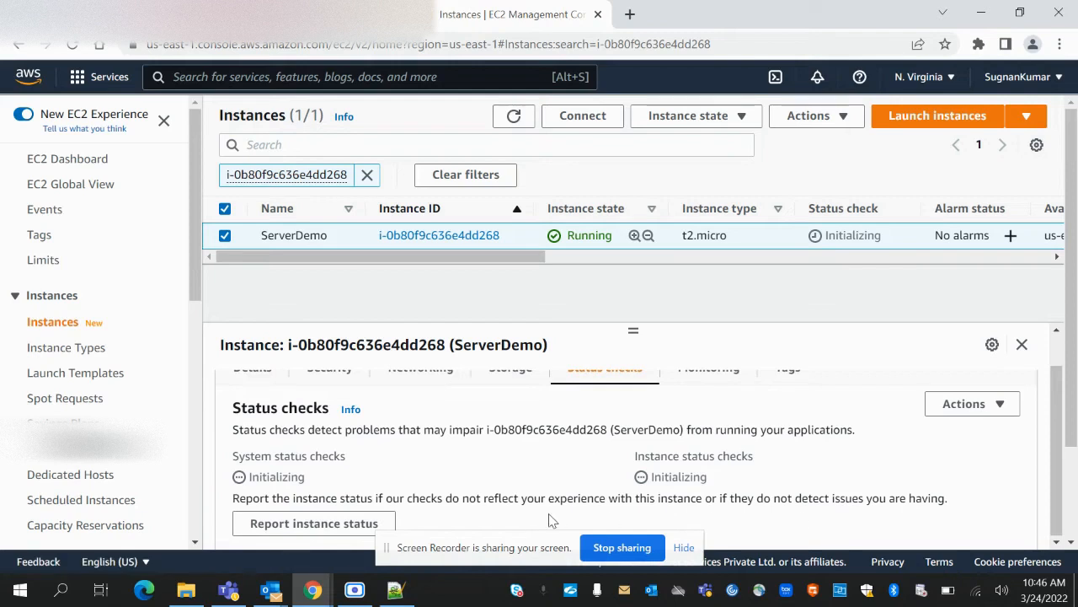
pyautogui.scroll(1, 539, 514)
# Step: Examine the ServerDemo instance's security details, including its IAM role, launch time and attached security group
pyautogui.click(316, 412)
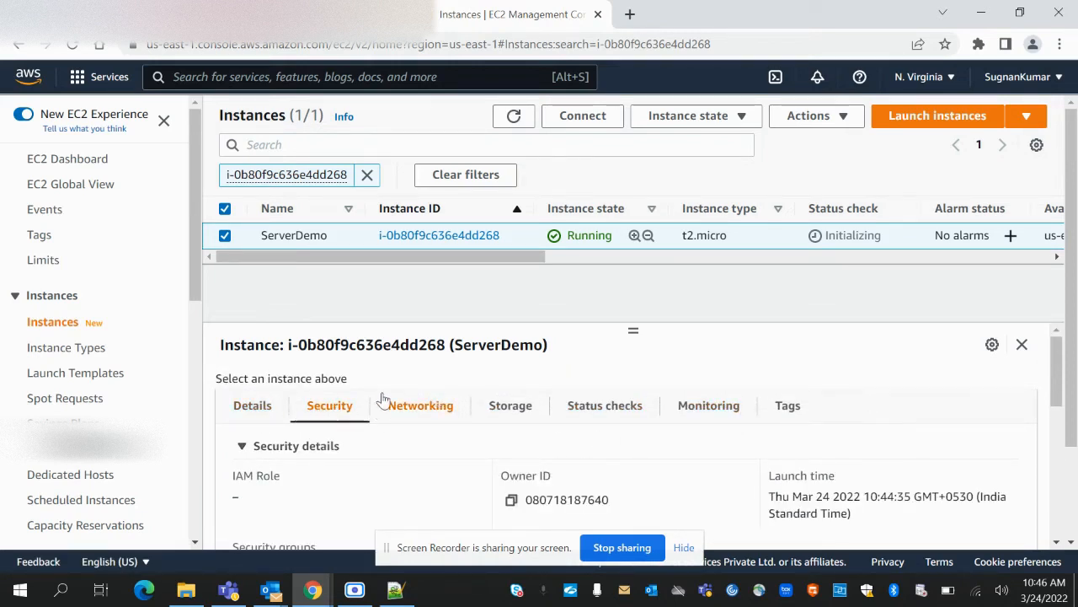
pyautogui.click(246, 411)
pyautogui.click(325, 408)
pyautogui.scroll(-1, 688, 474)
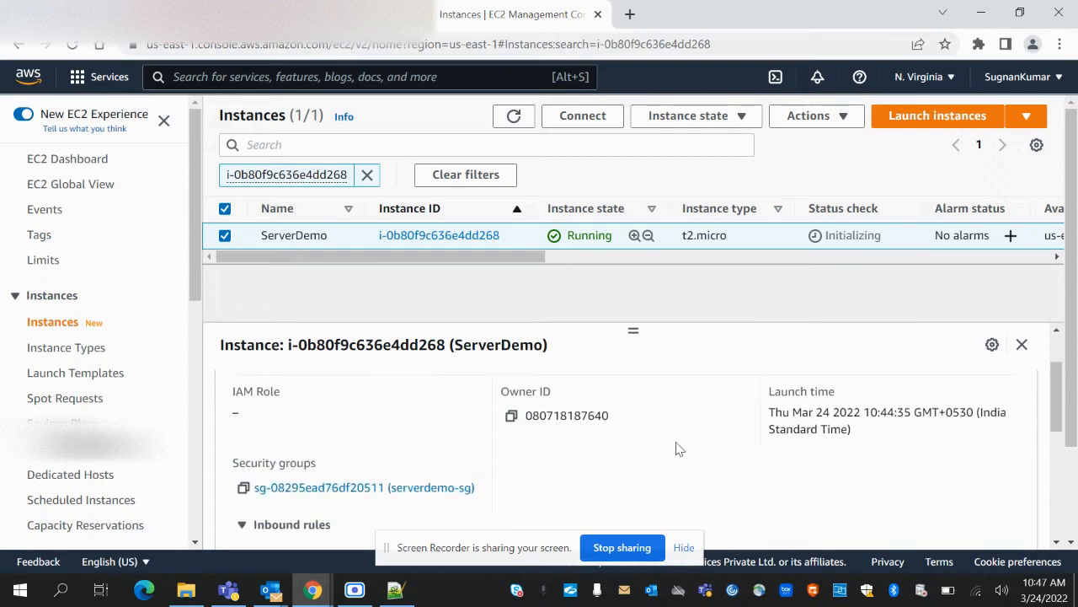
pyautogui.scroll(-1, 692, 459)
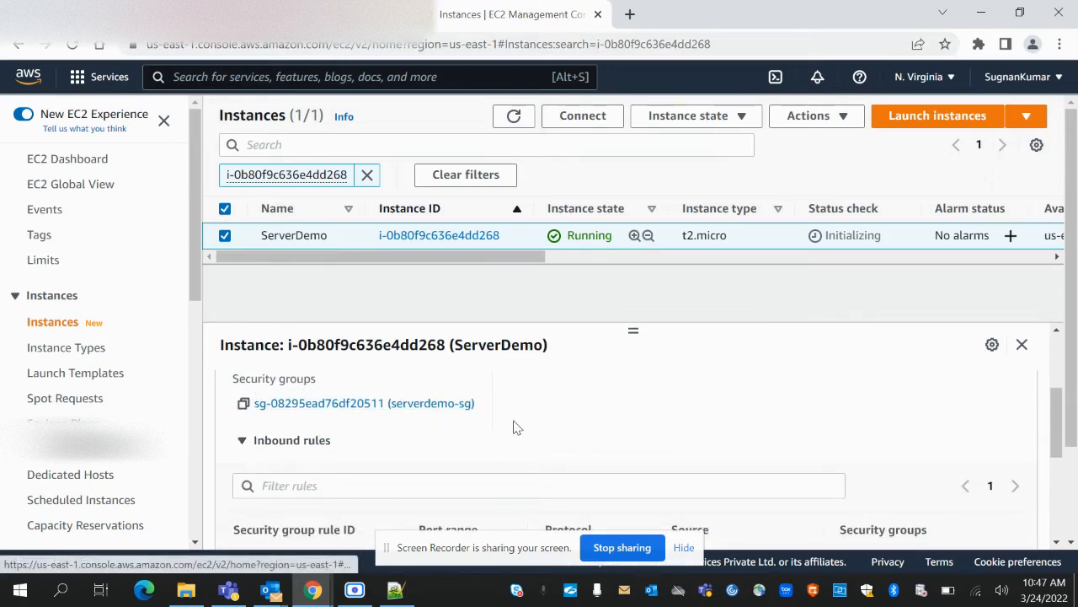
pyautogui.scroll(1, 544, 436)
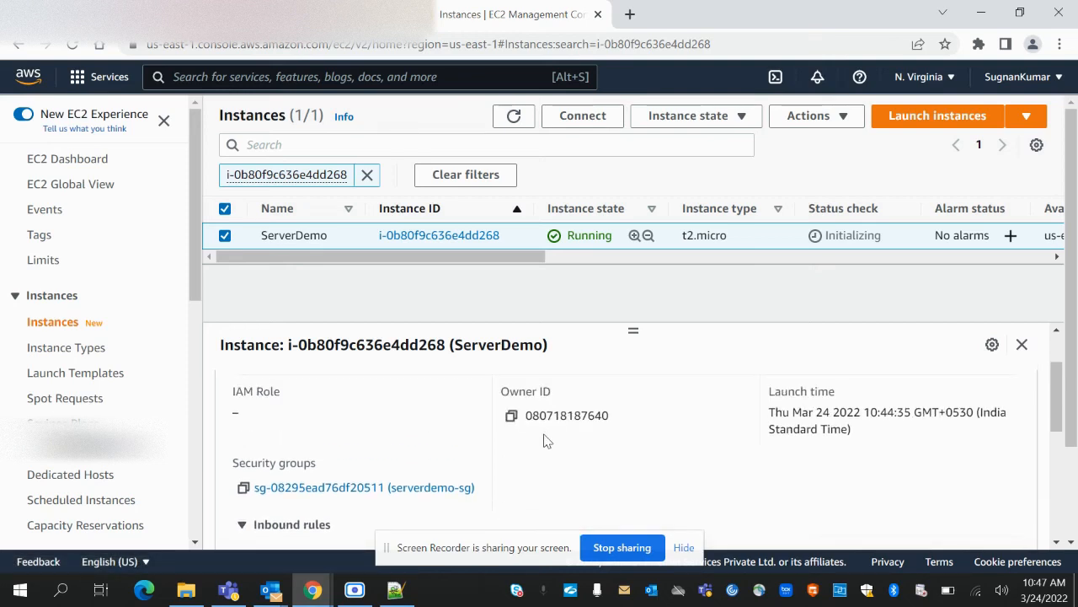
pyautogui.scroll(2, 613, 484)
# Step: Examine the instance's networking details, including its IP addresses, DNS names, VPC, subnet and availability zone
pyautogui.click(420, 405)
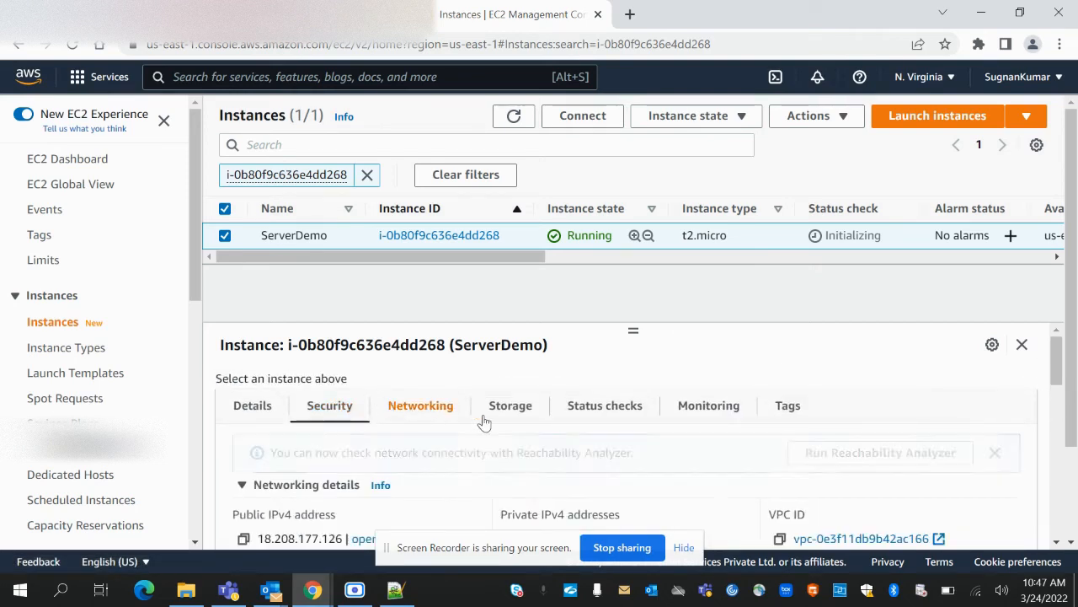
pyautogui.scroll(-1, 721, 483)
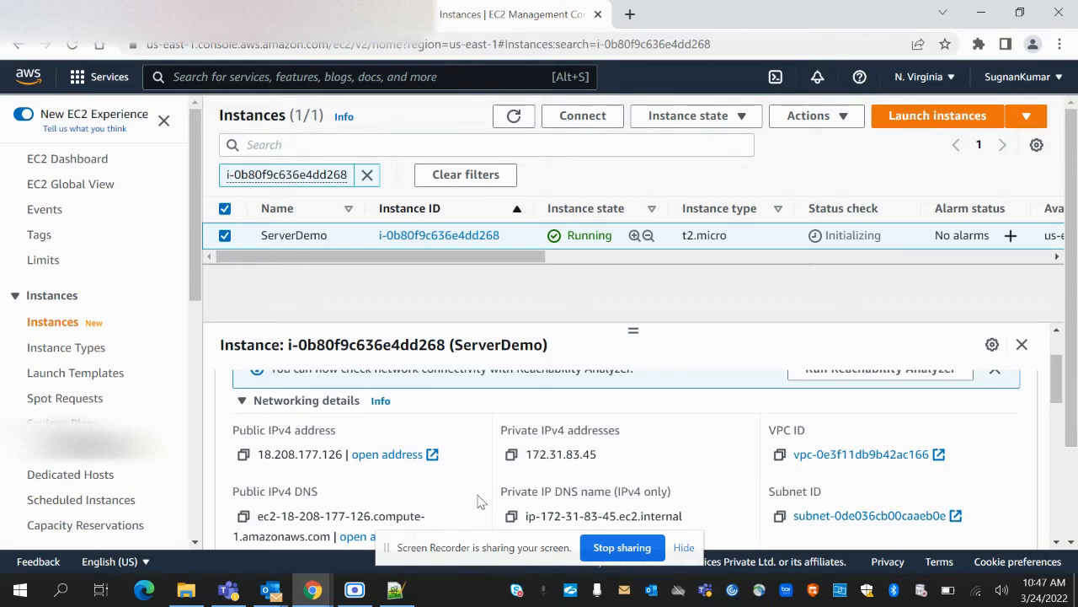
pyautogui.scroll(-1, 666, 501)
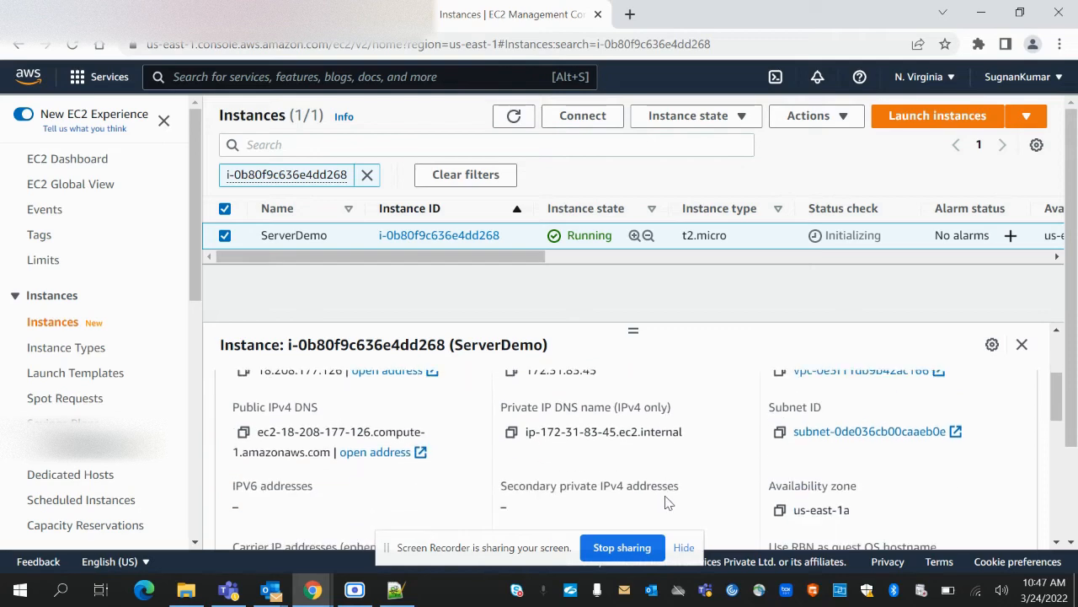
pyautogui.scroll(-2, 660, 503)
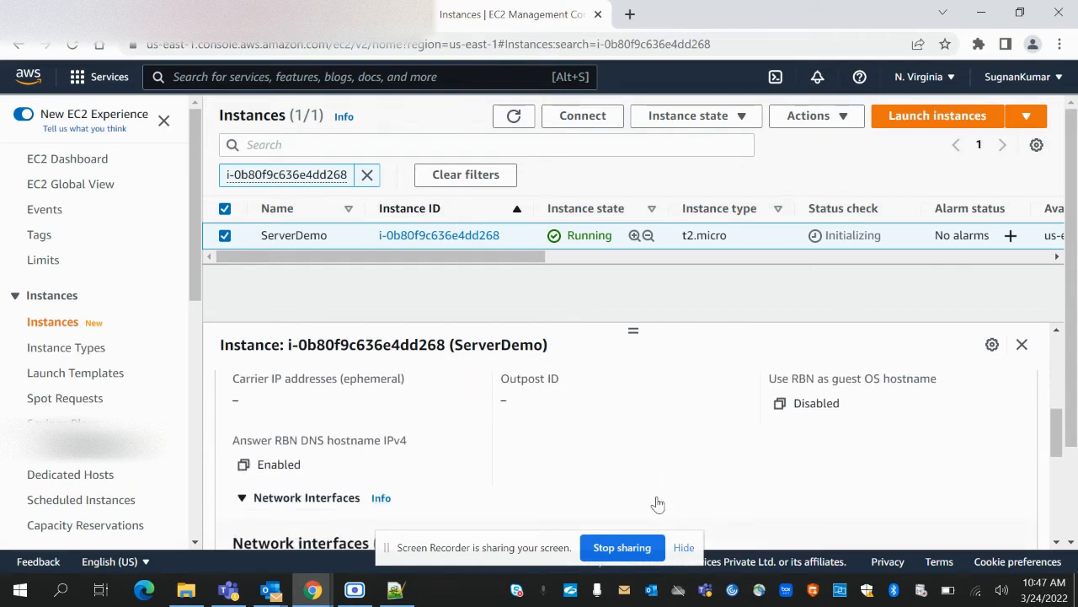
pyautogui.scroll(5, 658, 504)
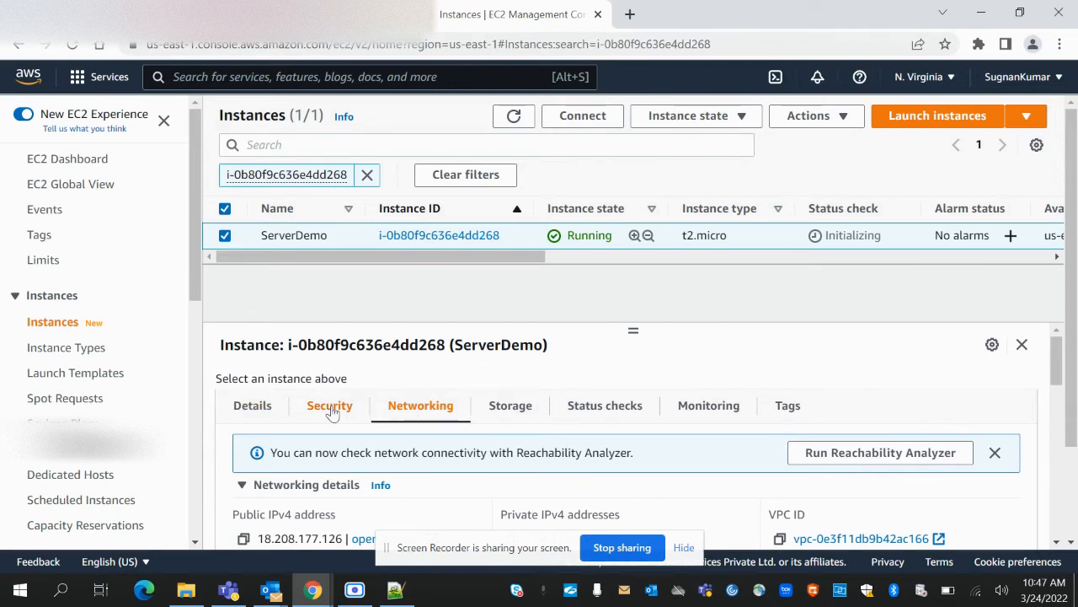
# Step: Review the port ranges, protocols and sources of the serverdemo-sg inbound rules and look for the outbound rules section
pyautogui.click(329, 406)
pyautogui.scroll(-5, 754, 476)
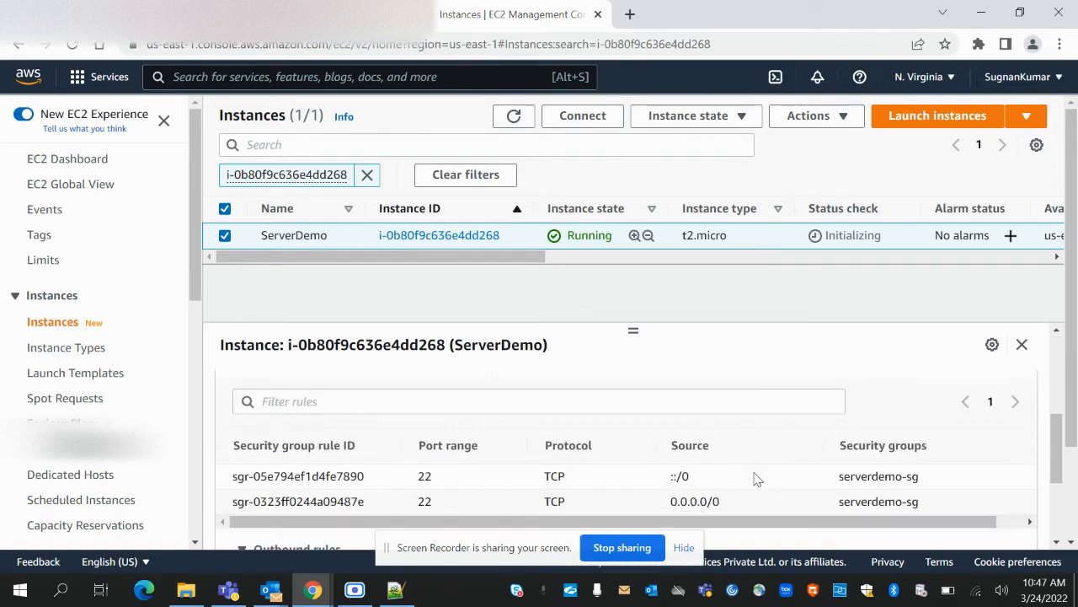
pyautogui.scroll(3, 367, 464)
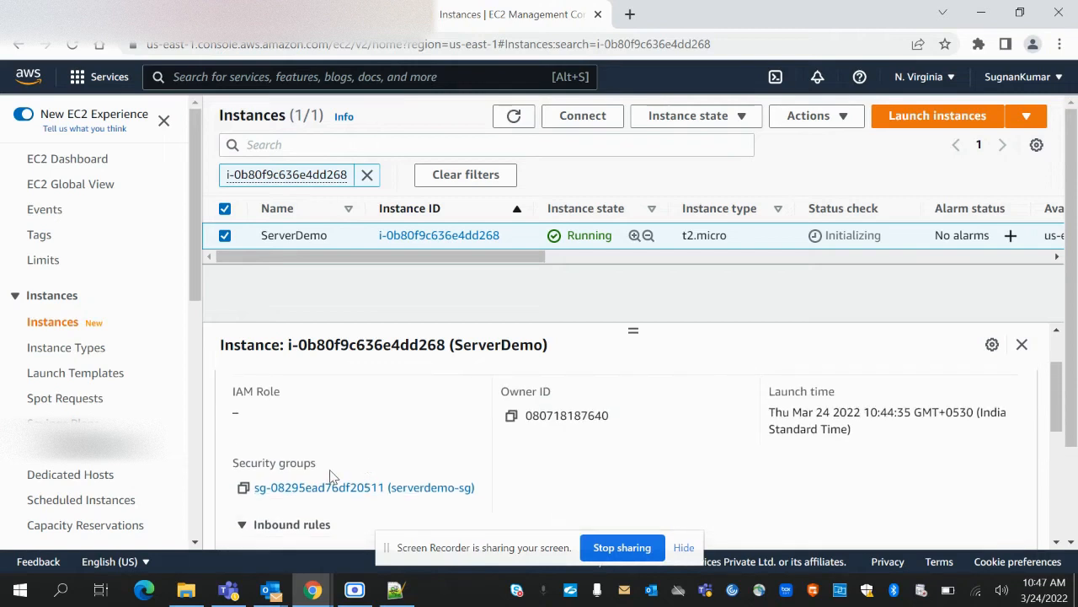
pyautogui.scroll(-3, 332, 476)
pyautogui.scroll(2, 321, 459)
pyautogui.scroll(-2, 435, 464)
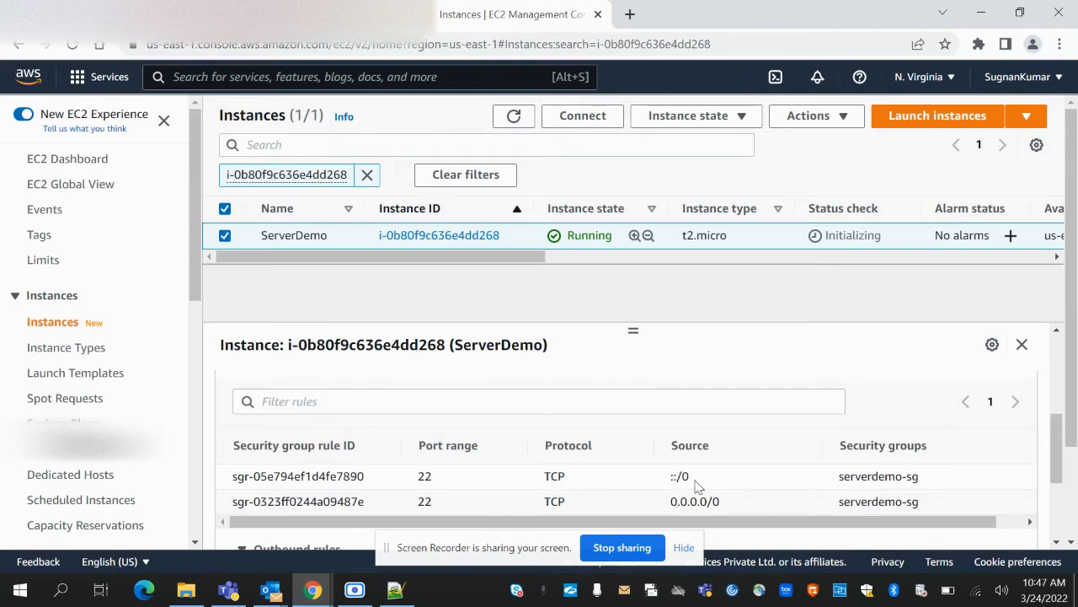
pyautogui.scroll(-1, 799, 463)
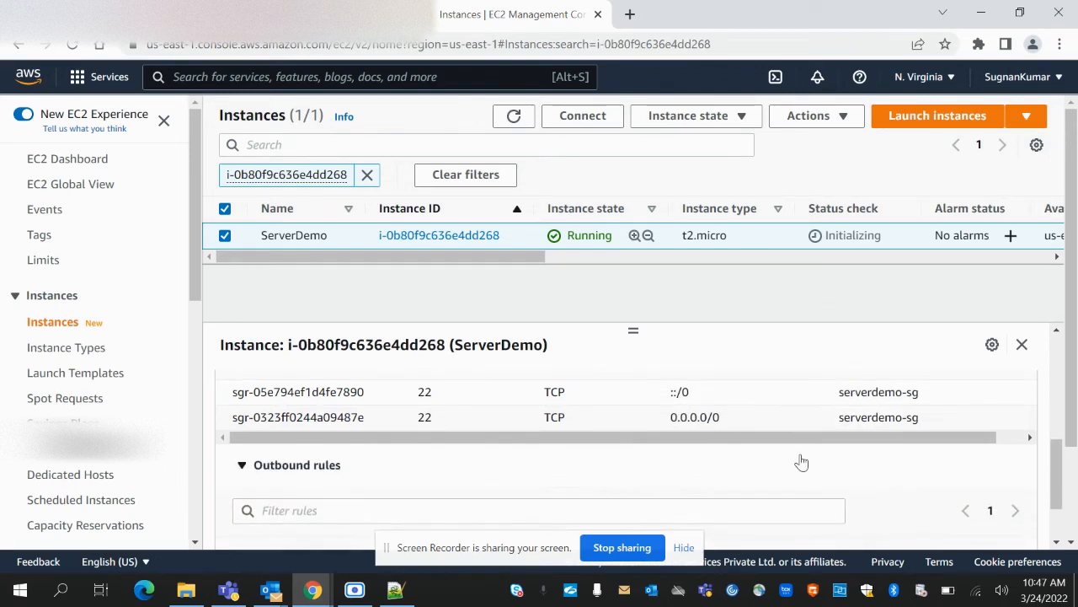
pyautogui.scroll(5, 801, 458)
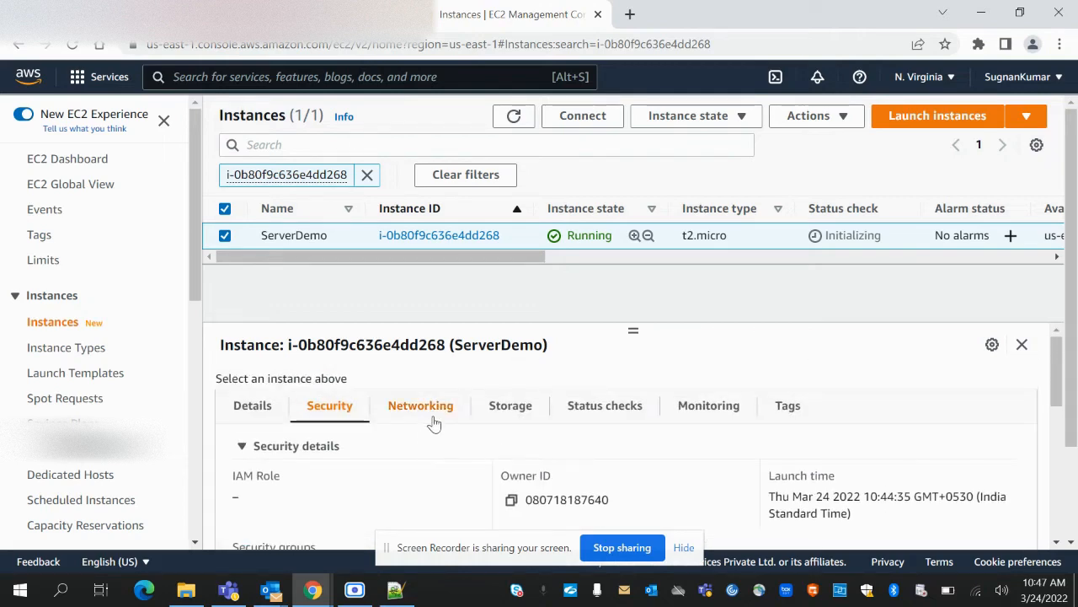
# Step: View the instance's storage details and examine its attached block device volume
pyautogui.click(424, 408)
pyautogui.click(505, 406)
pyautogui.scroll(-3, 540, 470)
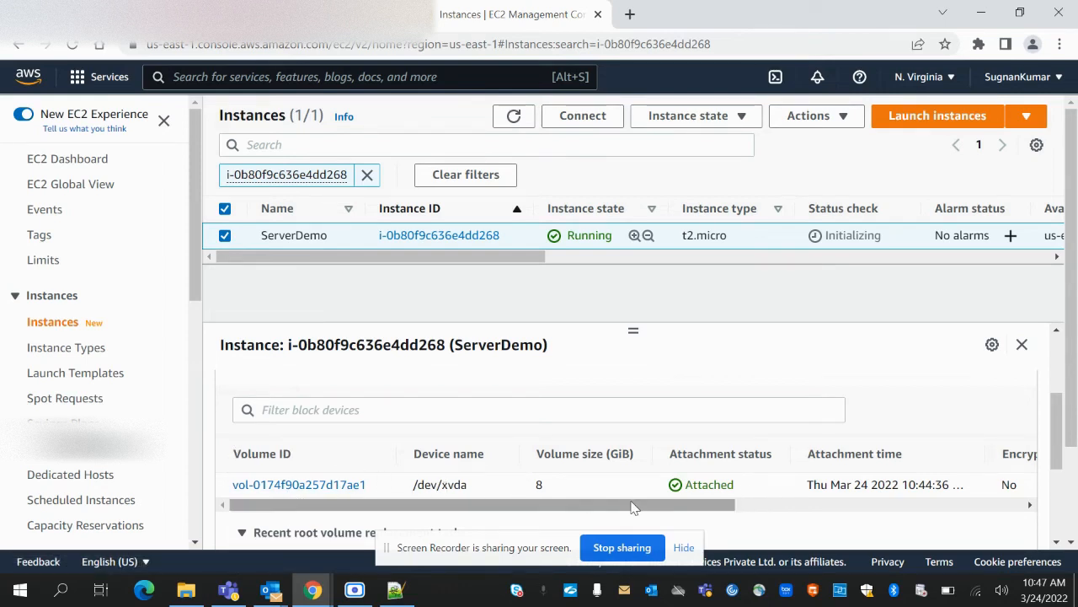
# Step: Examine the attached volume's attachment time, encryption, KMS key and delete-on-termination columns in the block devices table
pyautogui.moveTo(640, 505); pyautogui.dragTo(994, 514)
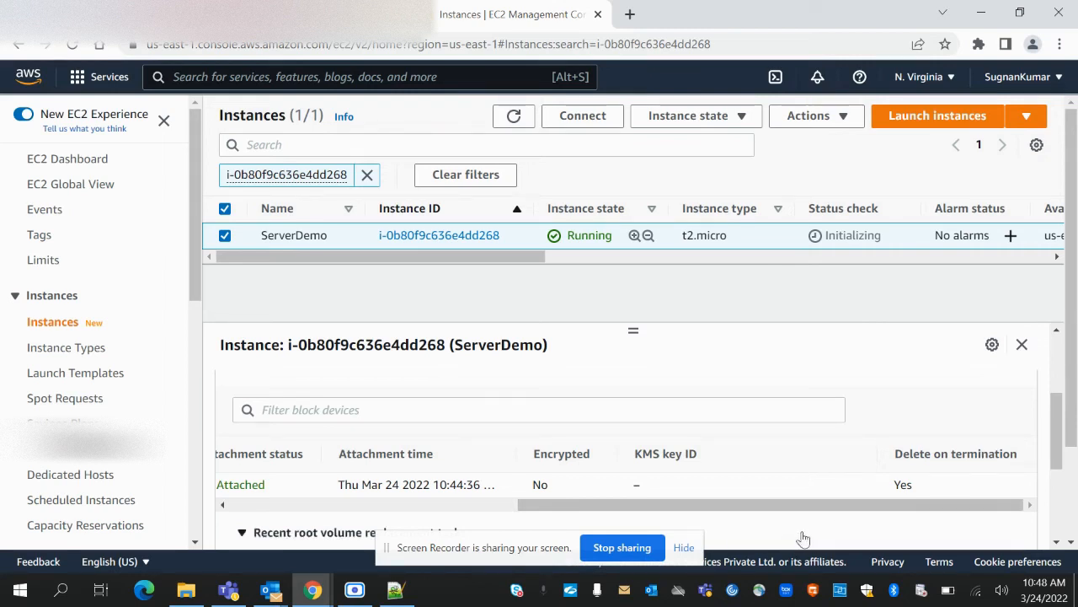
pyautogui.moveTo(828, 510); pyautogui.dragTo(296, 513)
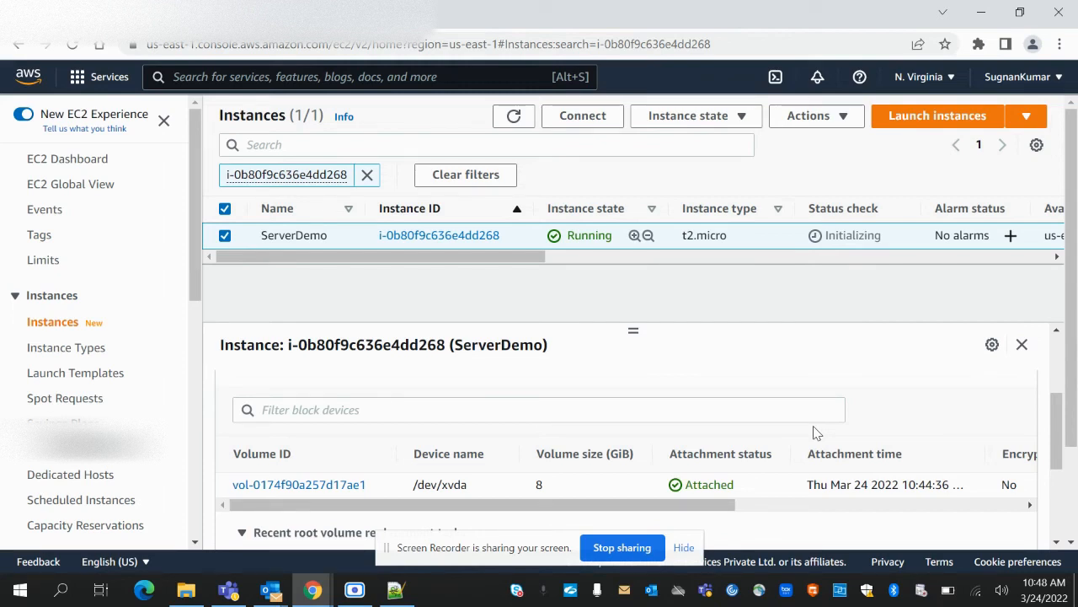
pyautogui.scroll(-2, 814, 433)
pyautogui.scroll(5, 792, 435)
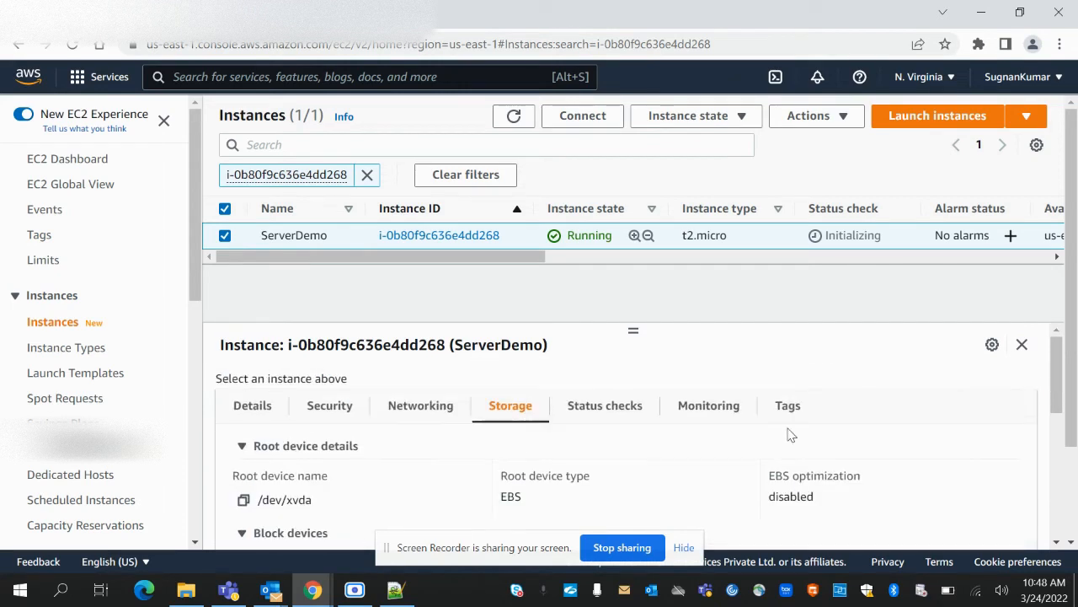
# Step: Refresh the instance list, reselect ServerDemo and view its system and instance status checks
pyautogui.click(515, 117)
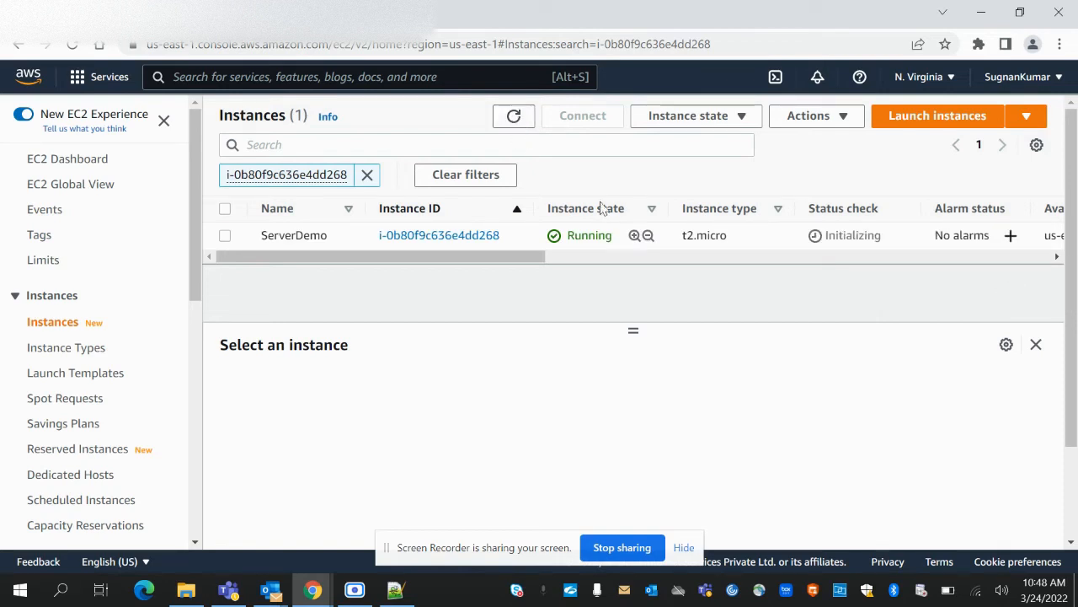
pyautogui.click(225, 235)
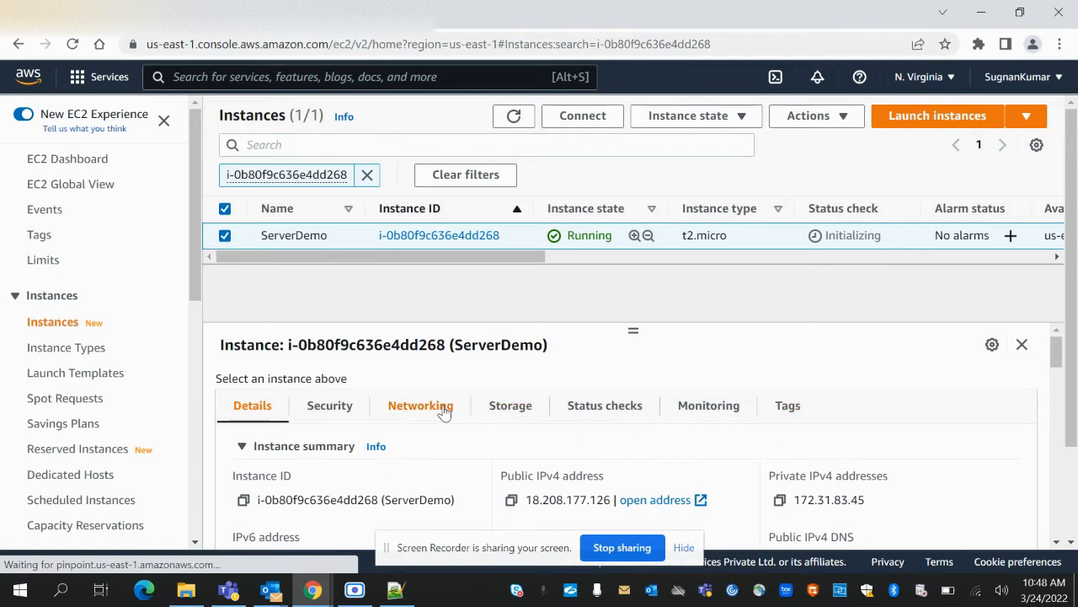
pyautogui.click(511, 408)
pyautogui.click(622, 413)
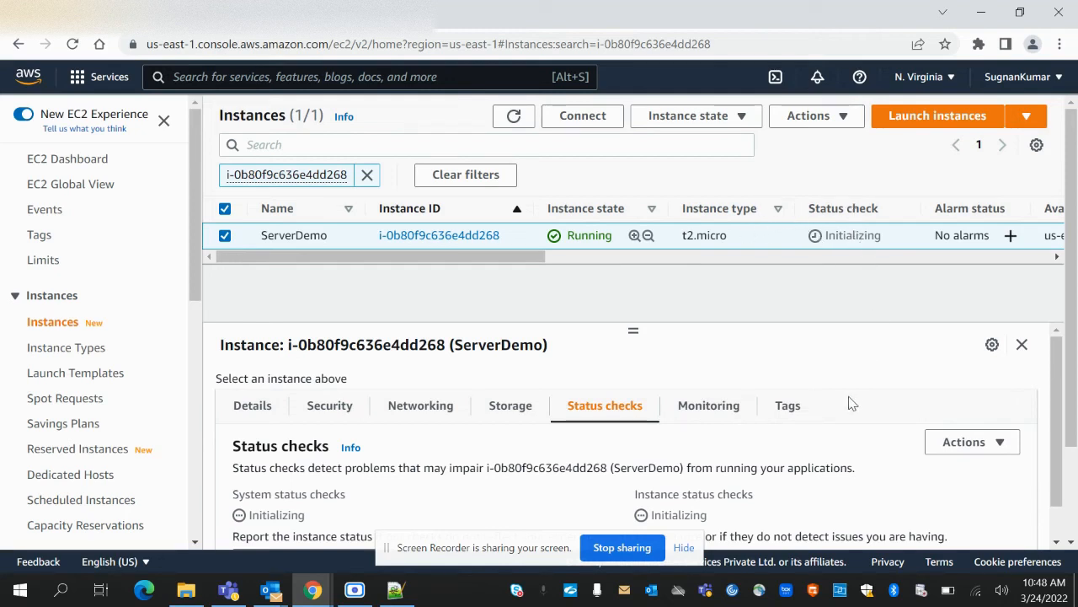
# Step: Examine ServerDemo's CPU, status check, network and disk monitoring charts, and view the instance's tags
pyautogui.click(712, 406)
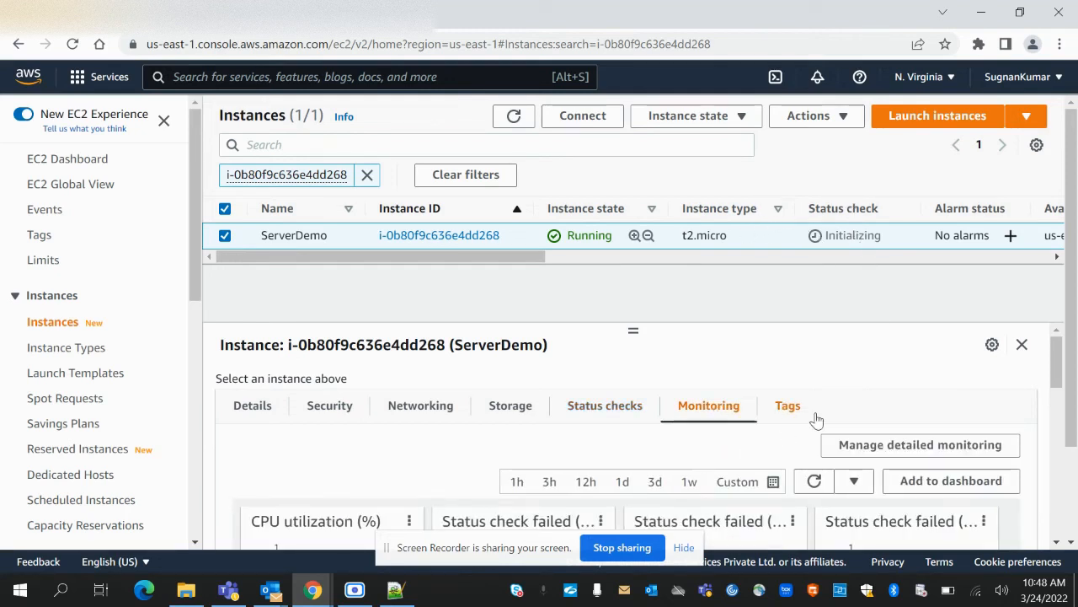
pyautogui.scroll(-2, 834, 438)
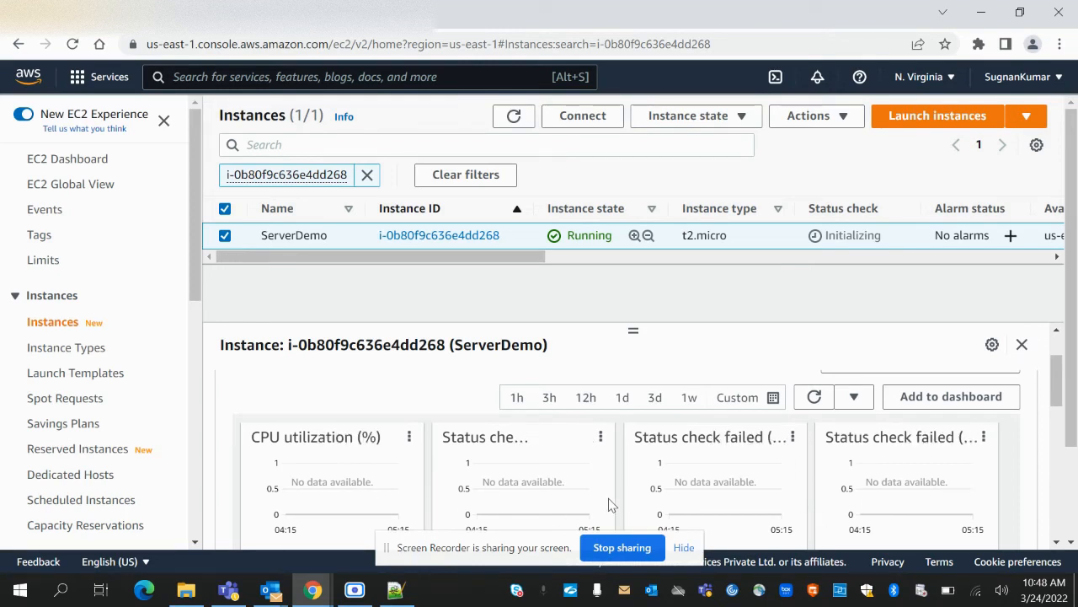
pyautogui.scroll(-2, 839, 521)
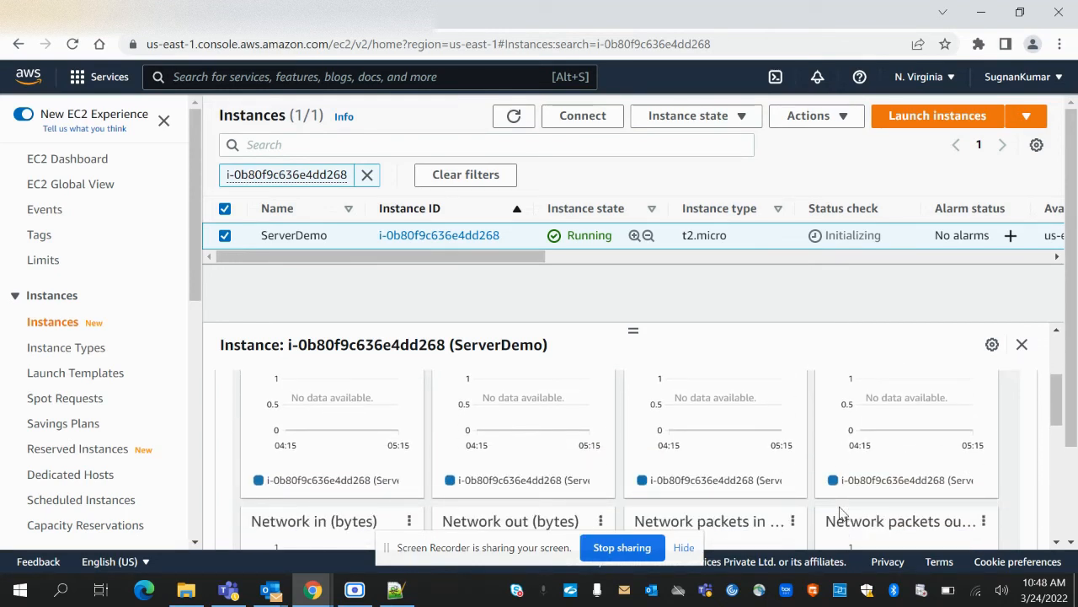
pyautogui.scroll(2, 427, 516)
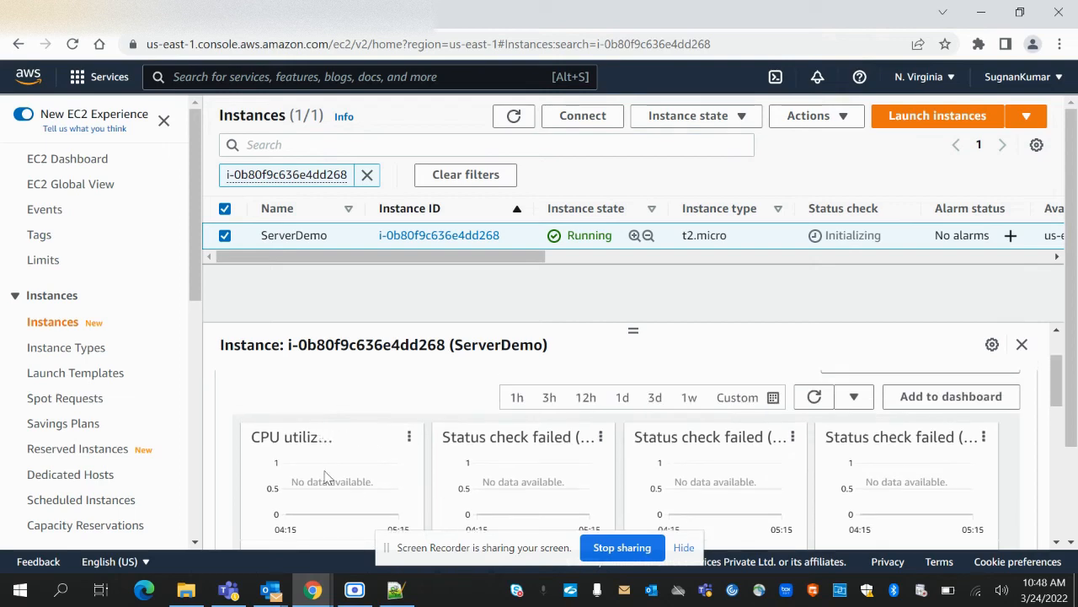
pyautogui.scroll(-2, 861, 475)
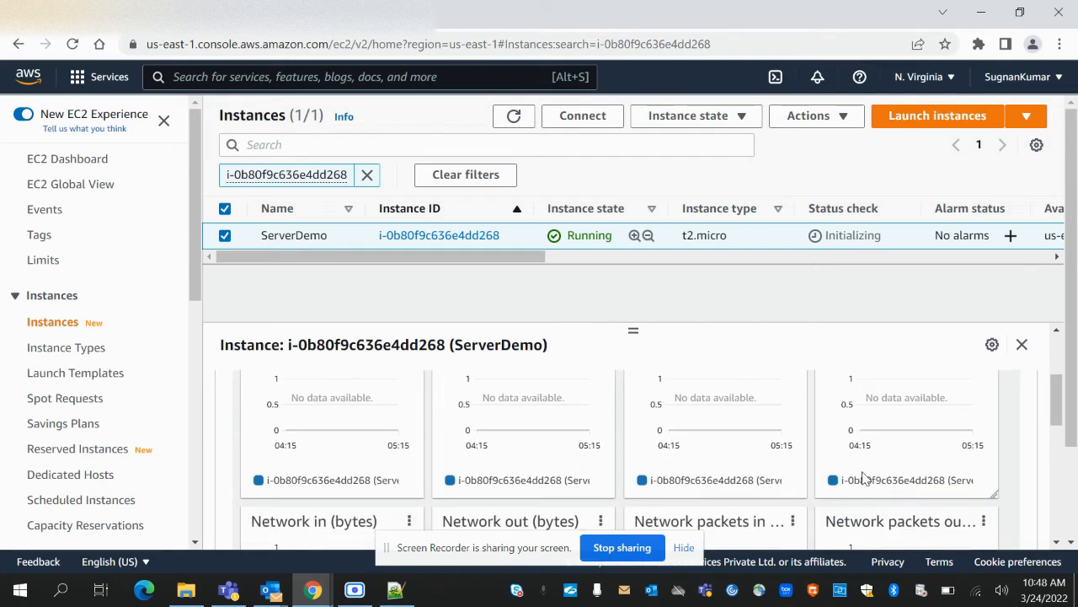
pyautogui.scroll(-2, 864, 479)
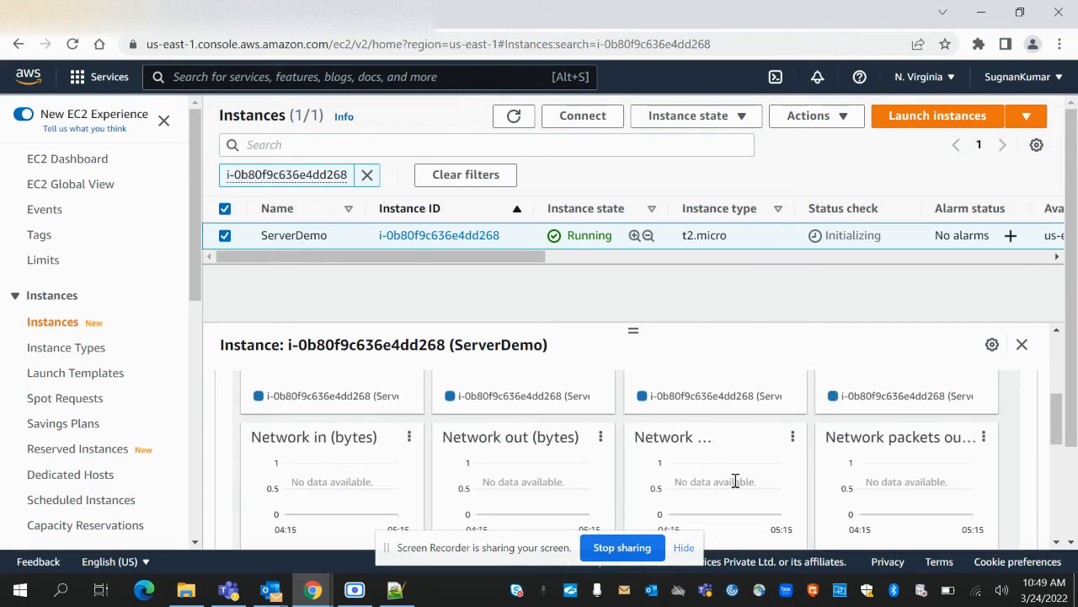
pyautogui.scroll(-4, 825, 473)
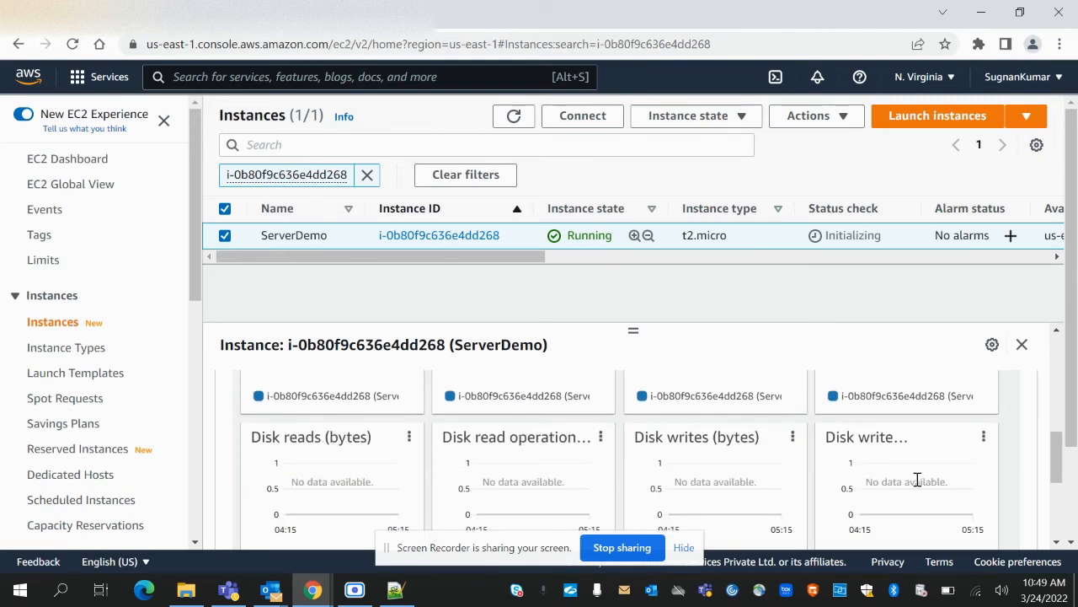
pyautogui.scroll(5, 856, 482)
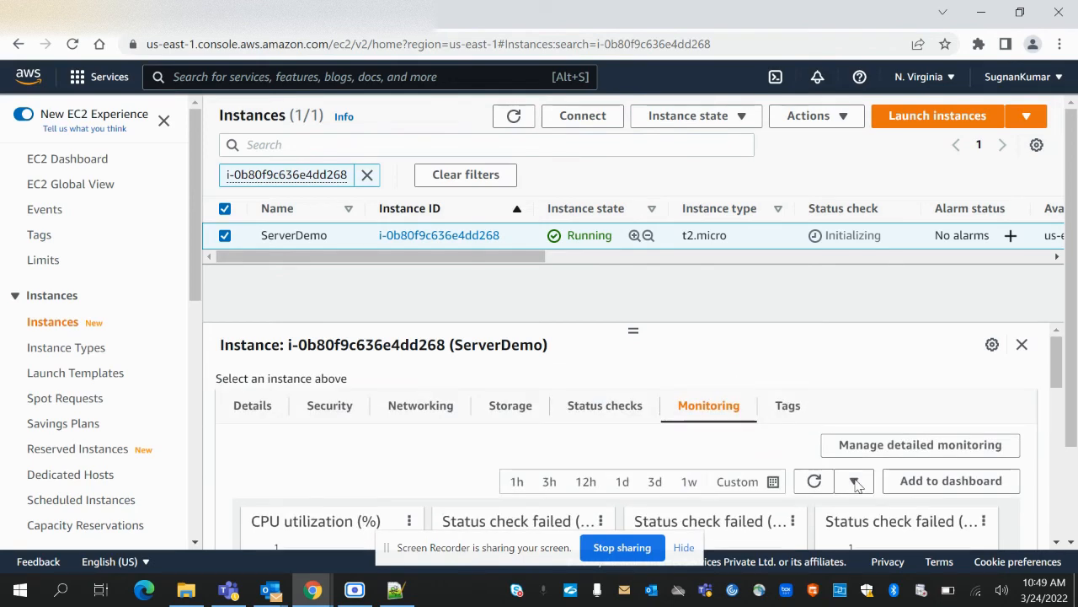
pyautogui.click(787, 405)
pyautogui.scroll(-1, 861, 408)
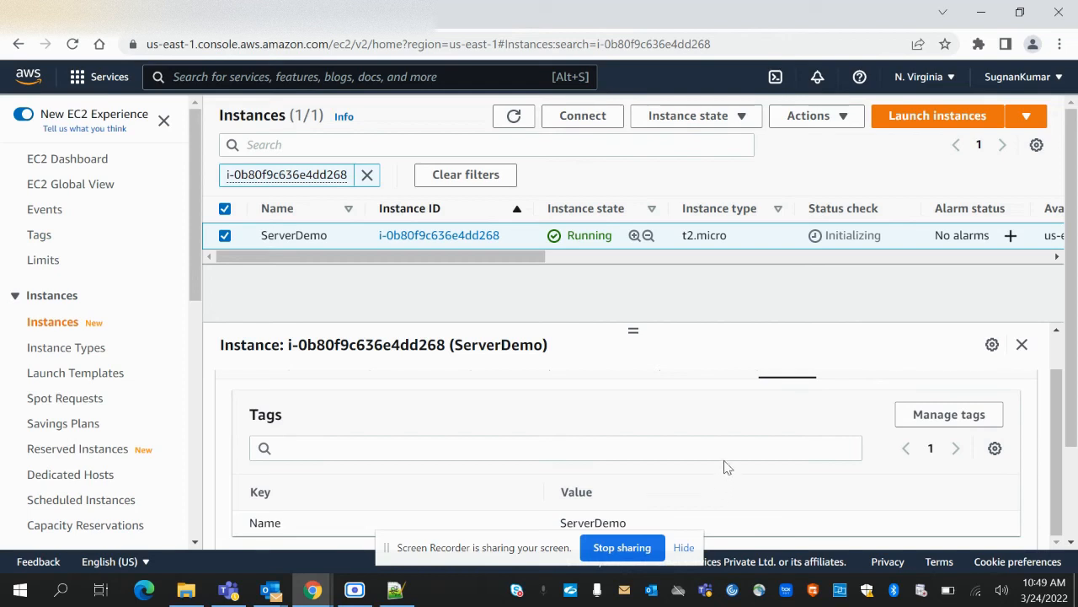
# Step: Refresh the instance list again, select ServerDemo and recheck its system and instance reachability results
pyautogui.click(517, 123)
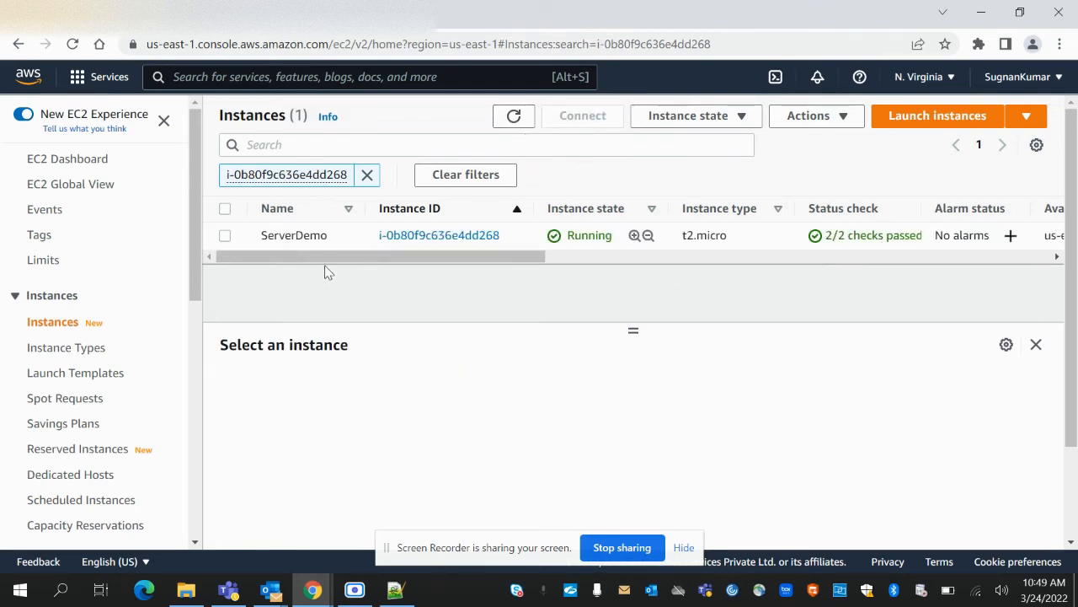
pyautogui.click(225, 236)
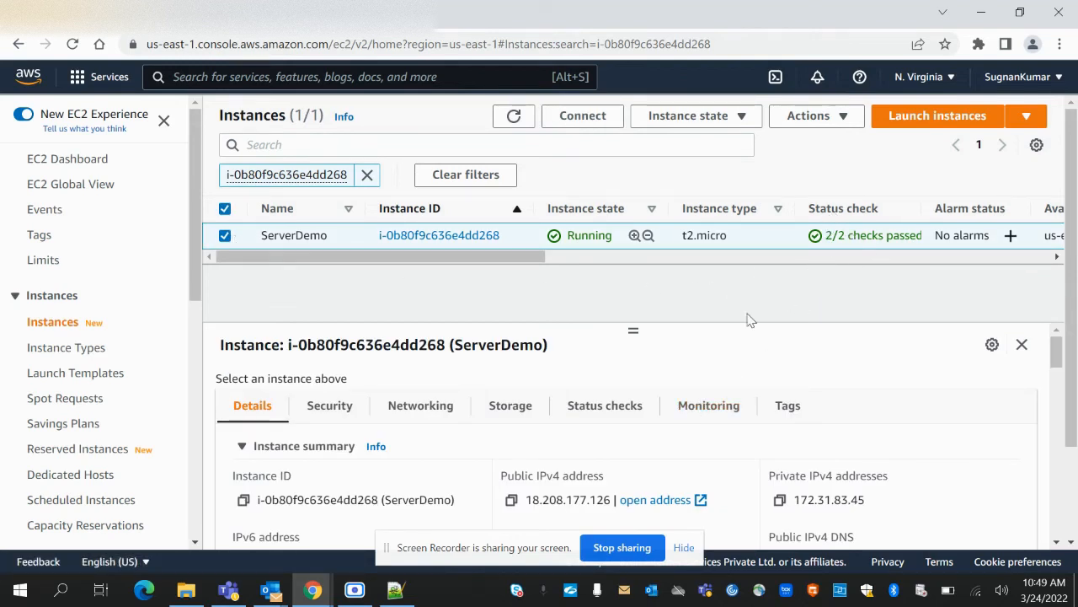
pyautogui.click(604, 405)
pyautogui.scroll(-1, 670, 455)
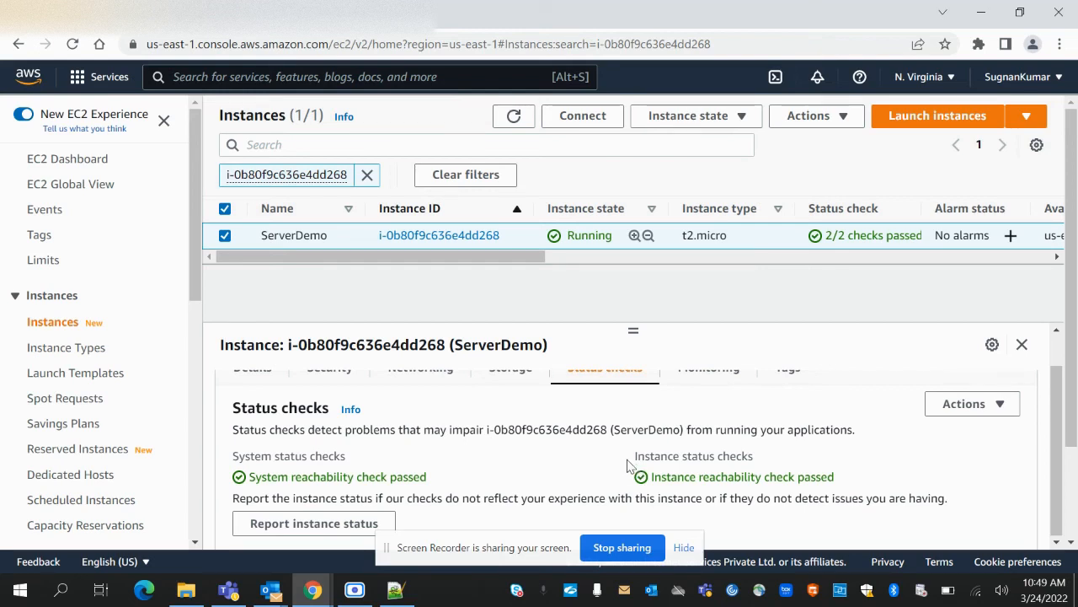
# Step: Search Windows for PuTTY and launch it
pyautogui.click(61, 590)
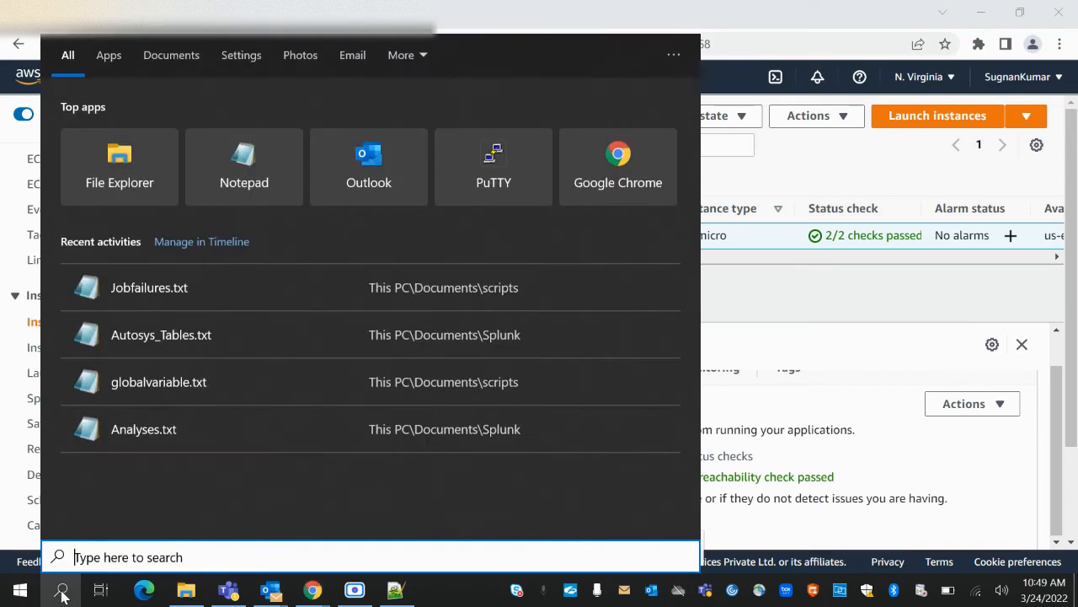
pyautogui.write('p')
pyautogui.click(153, 144)
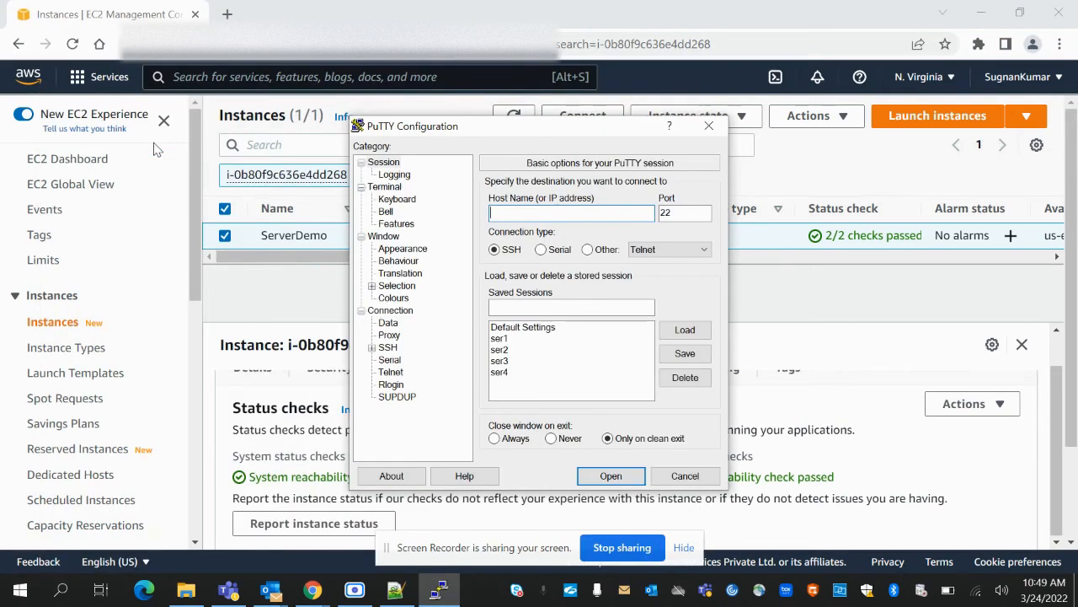
# Step: Copy ServerDemo's public IPv4 address, 18.208.177.126, from its instance details in Chrome and paste it as the host name in PuTTY
pyautogui.click(847, 451)
pyautogui.scroll(2, 329, 447)
pyautogui.click(244, 416)
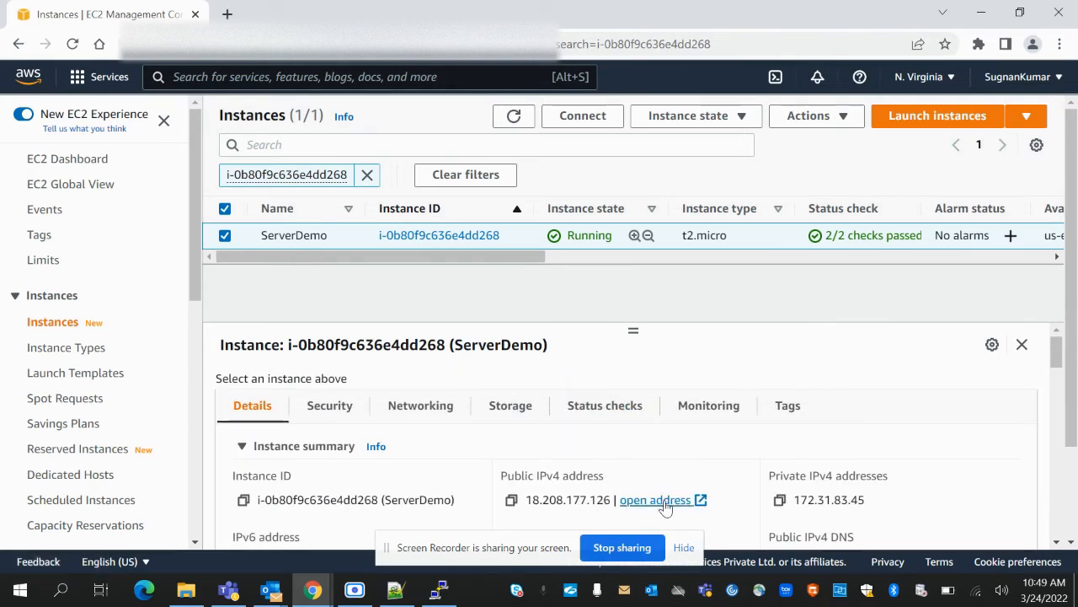
pyautogui.click(512, 502)
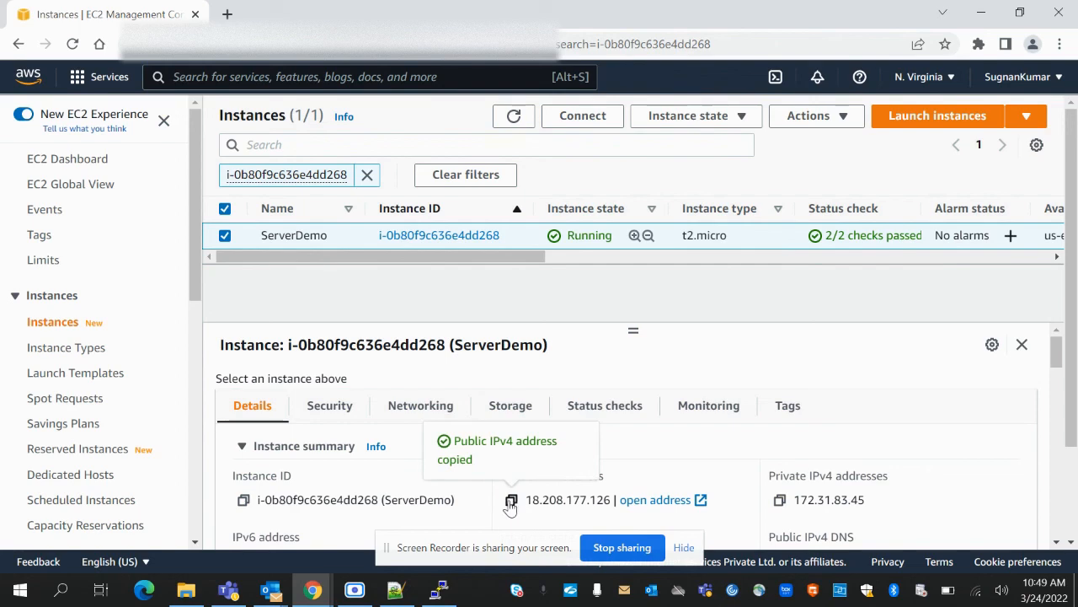
pyautogui.click(439, 590)
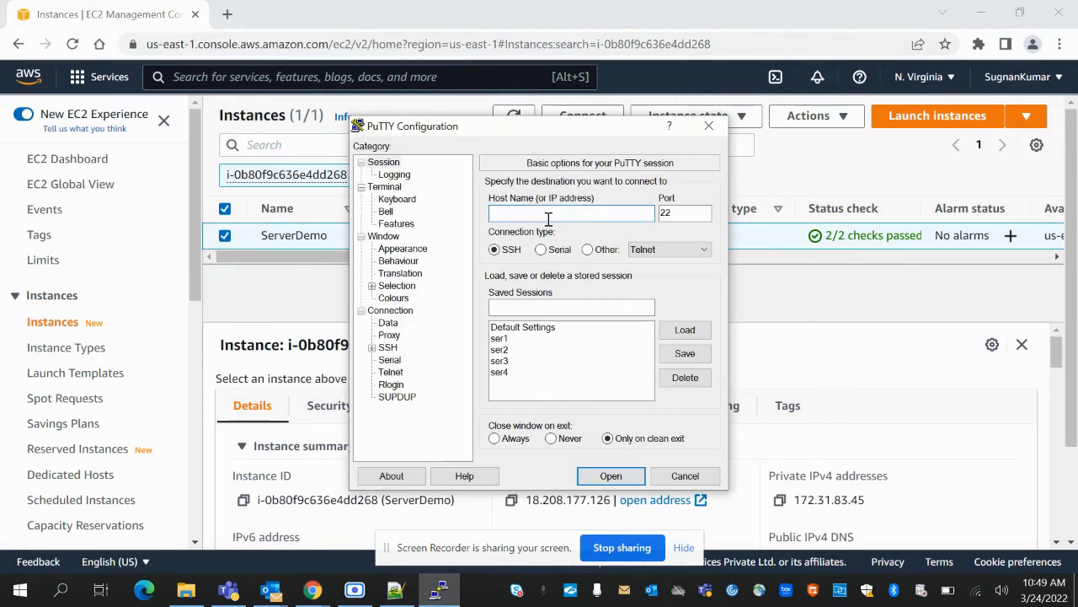
pyautogui.click(509, 211)
pyautogui.hotkey('ctrl', 'v')
# Step: Set the serverdemoppk key from the Downloads folder as the private key file for SSH authentication
pyautogui.click(371, 348)
pyautogui.click(398, 386)
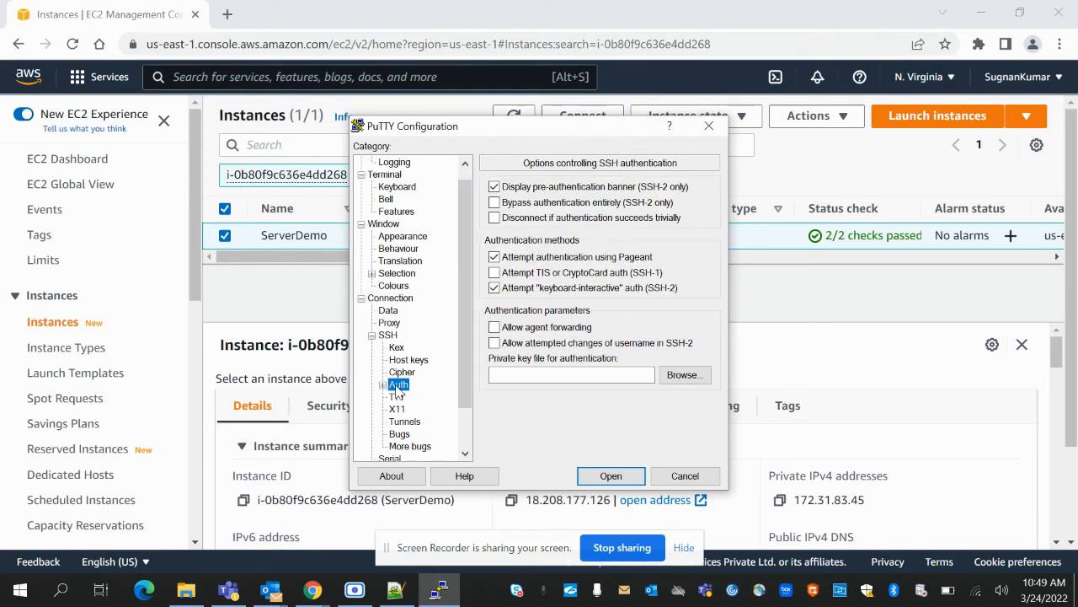
pyautogui.click(681, 376)
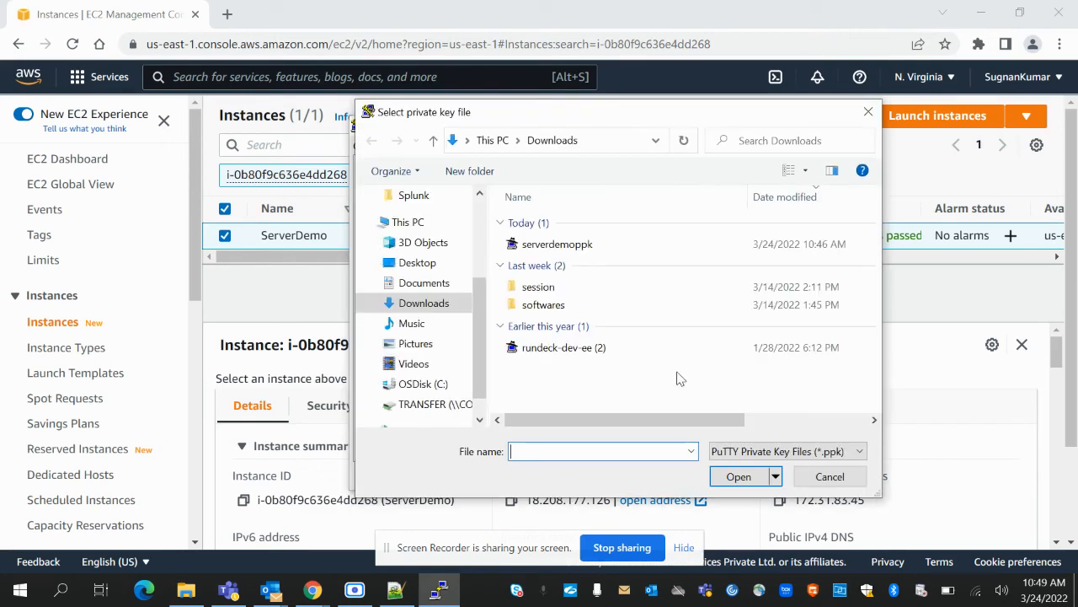
pyautogui.click(613, 245)
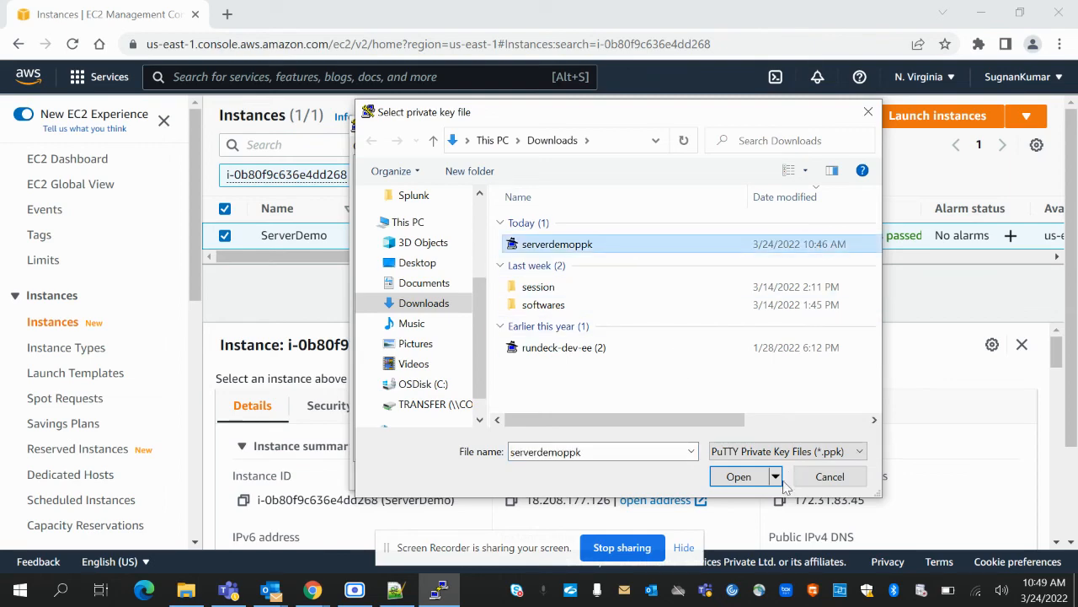
pyautogui.click(738, 476)
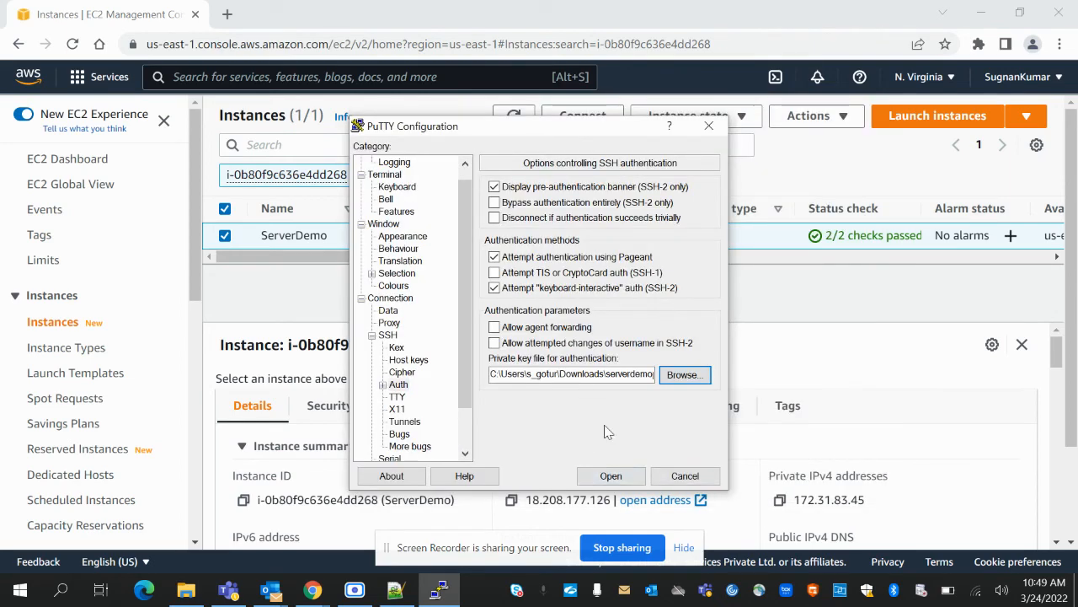
# Step: Open the SSH session, accept the server's host key and log in as ec2-user in a maximized terminal
pyautogui.click(610, 477)
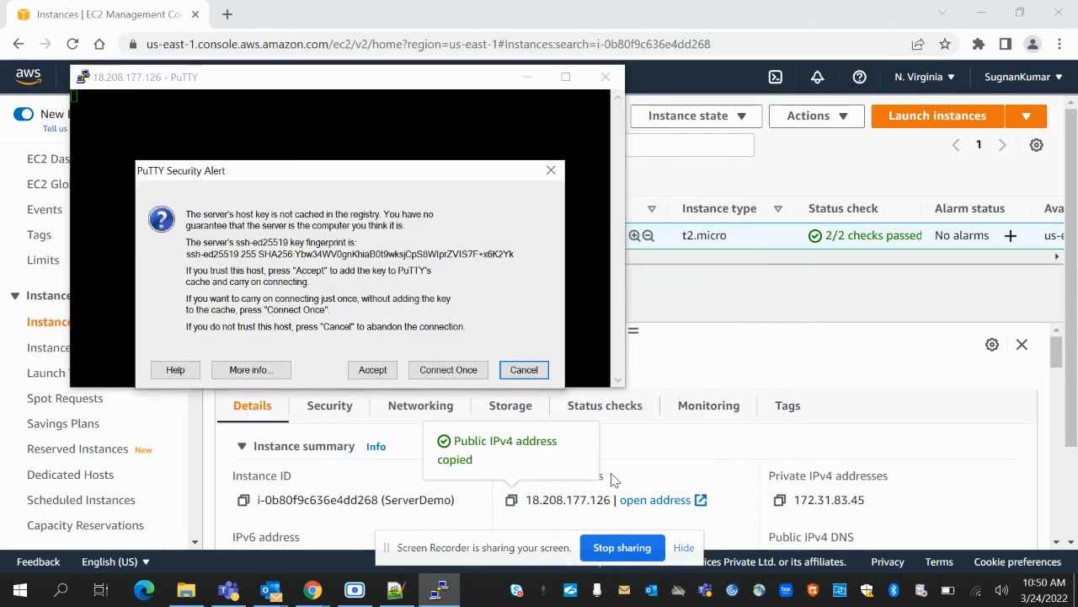
pyautogui.click(372, 369)
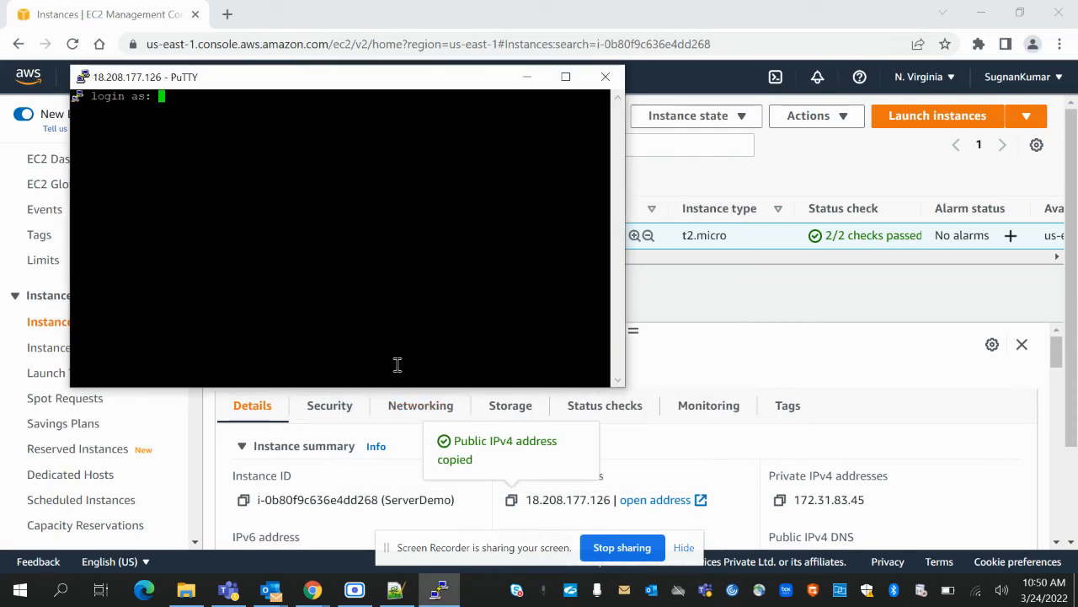
pyautogui.click(565, 77)
pyautogui.write('ec')
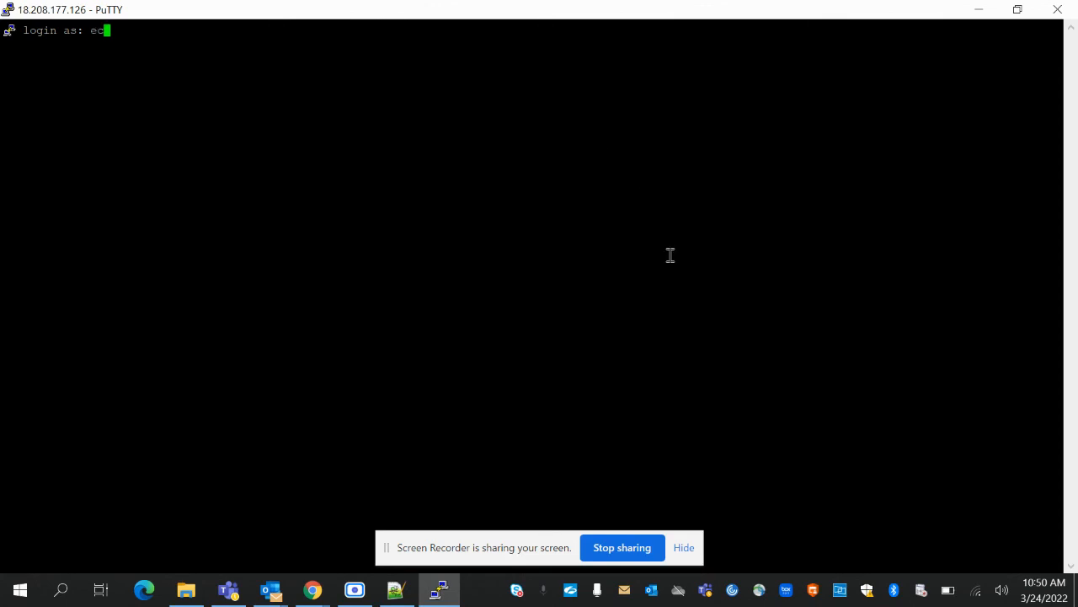
pyautogui.write('2-user')
pyautogui.press('Return')
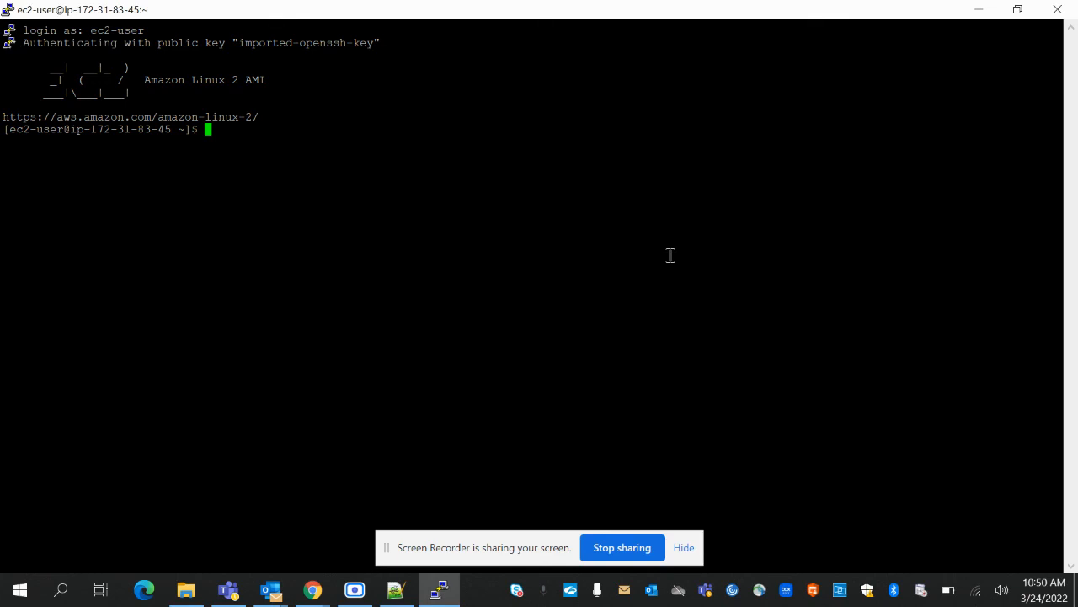
# Step: Run pwd and date on the server to check the working directory and system date
pyautogui.write('pwd')
pyautogui.press('Return')
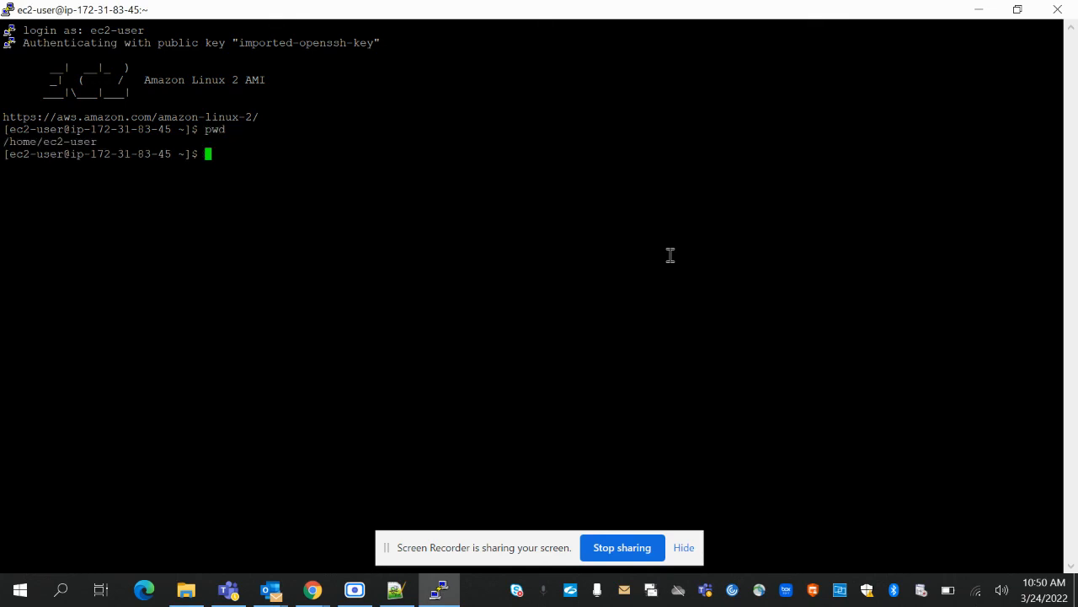
pyautogui.write('date')
pyautogui.press('Return')
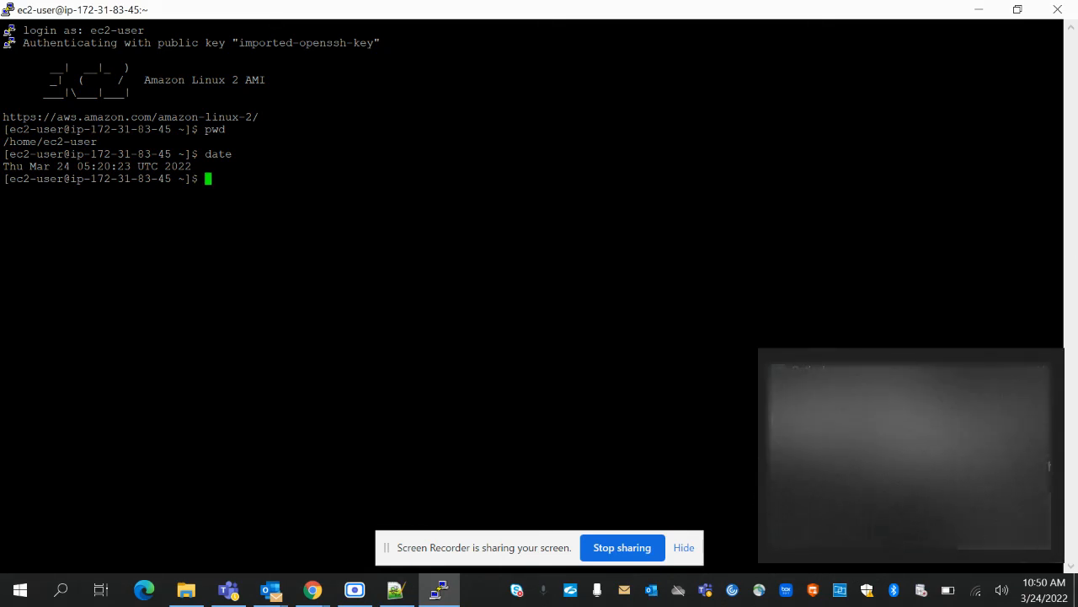
pyautogui.click(481, 196)
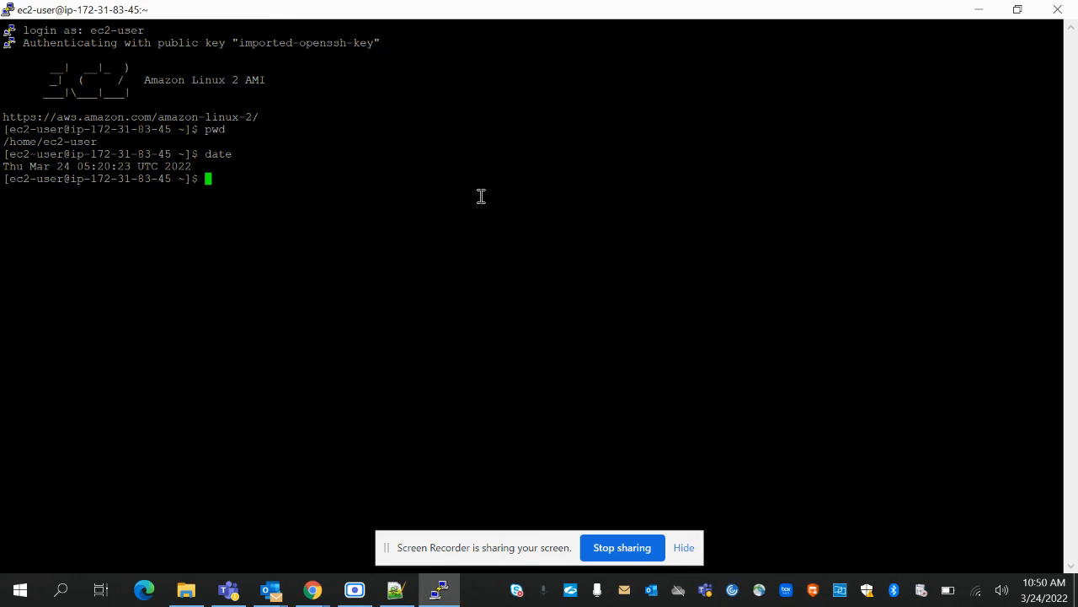